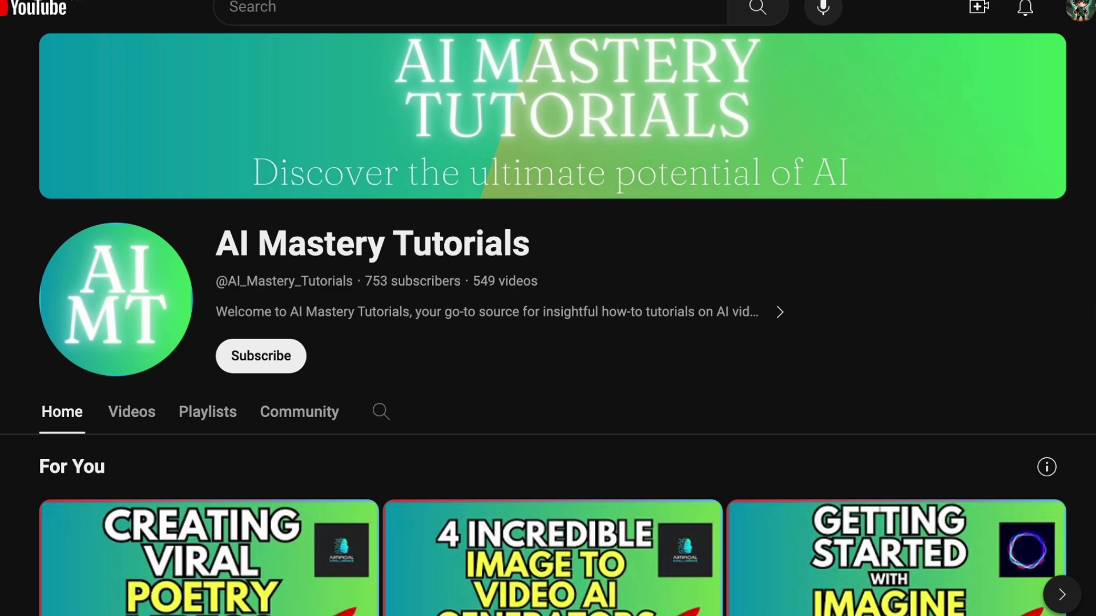
- Look through the AI Mastery Tutorials channel's home page and its list of latest videos
scroll(548, 324, "down", 3)
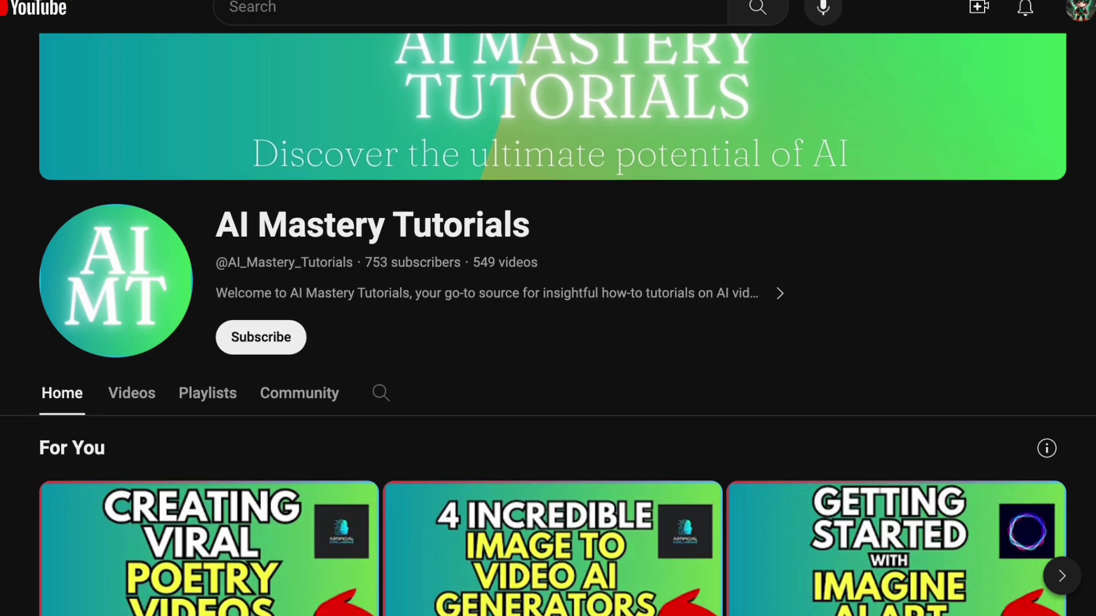
scroll(548, 325, "down", 2)
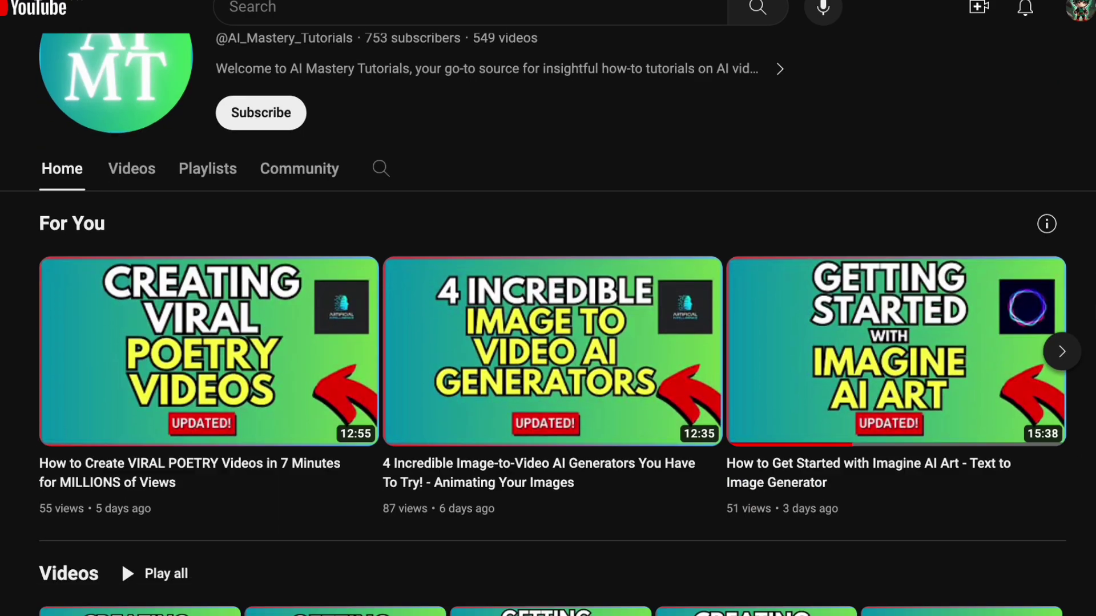
scroll(548, 342, "down", 6)
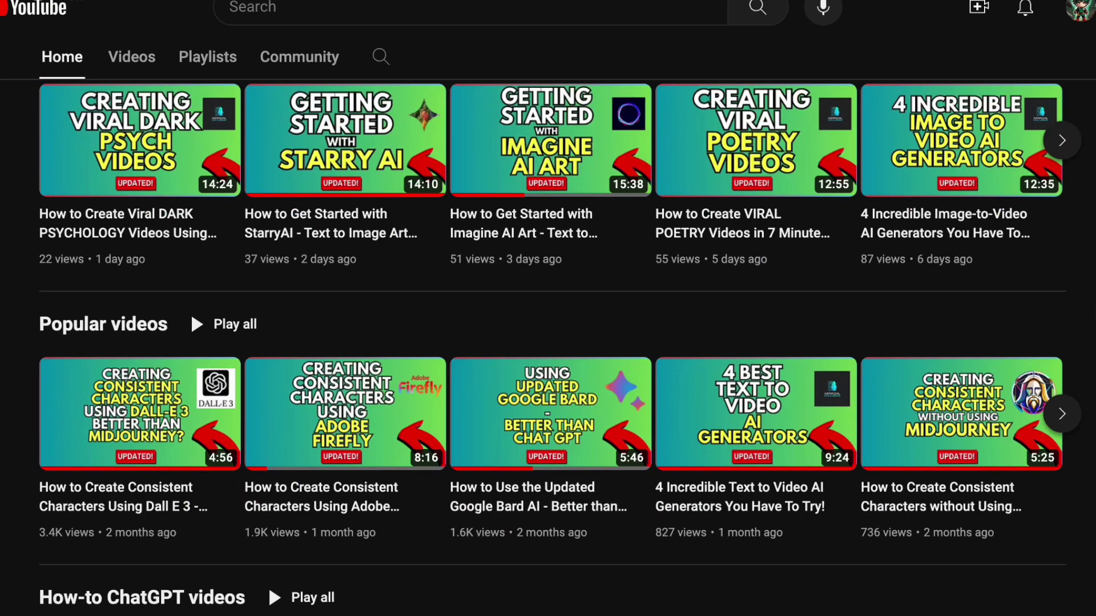
scroll(548, 342, "down", 3)
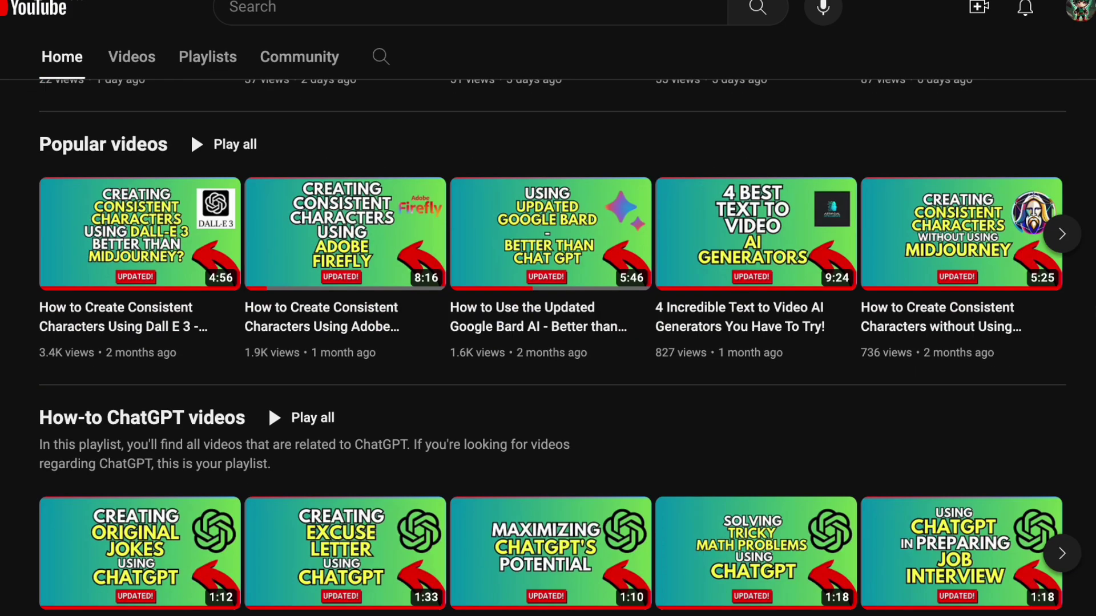
scroll(548, 342, "down", 2)
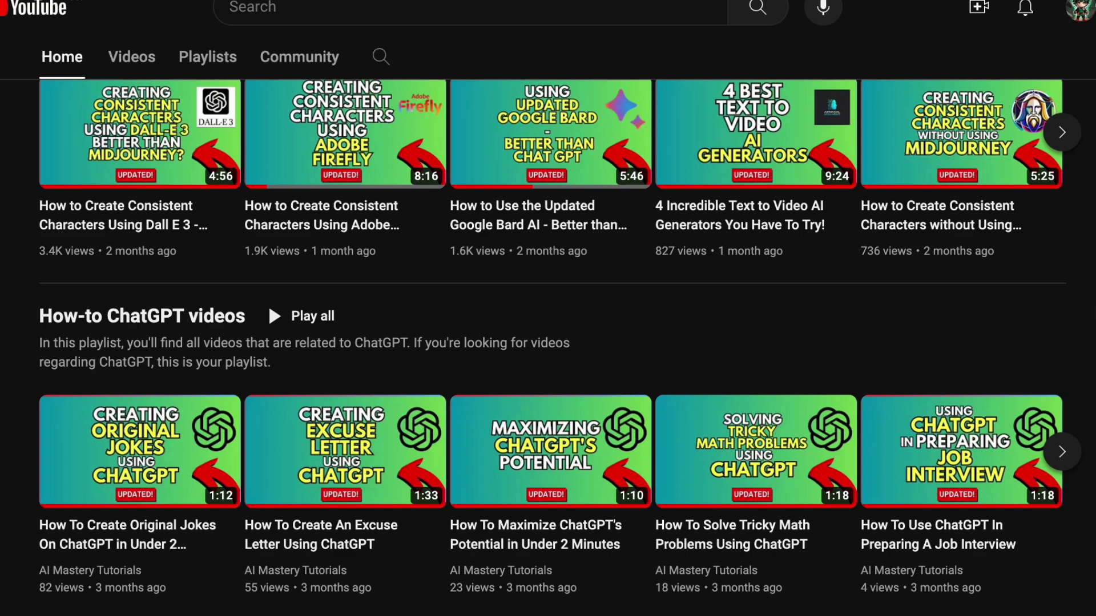
left_click(113, 65)
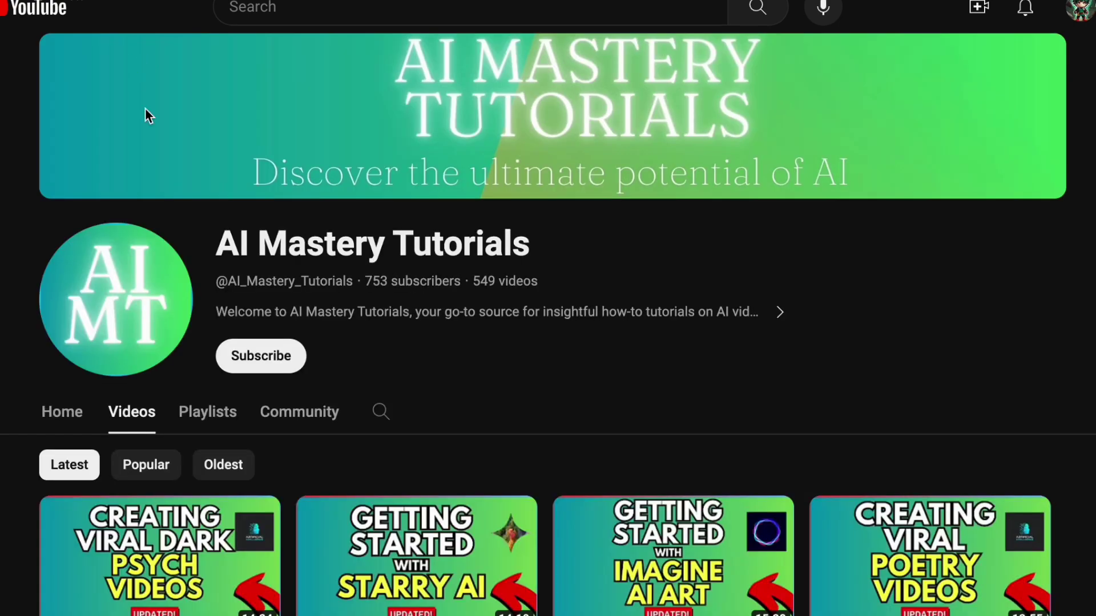
scroll(1013, 297, "down", 3)
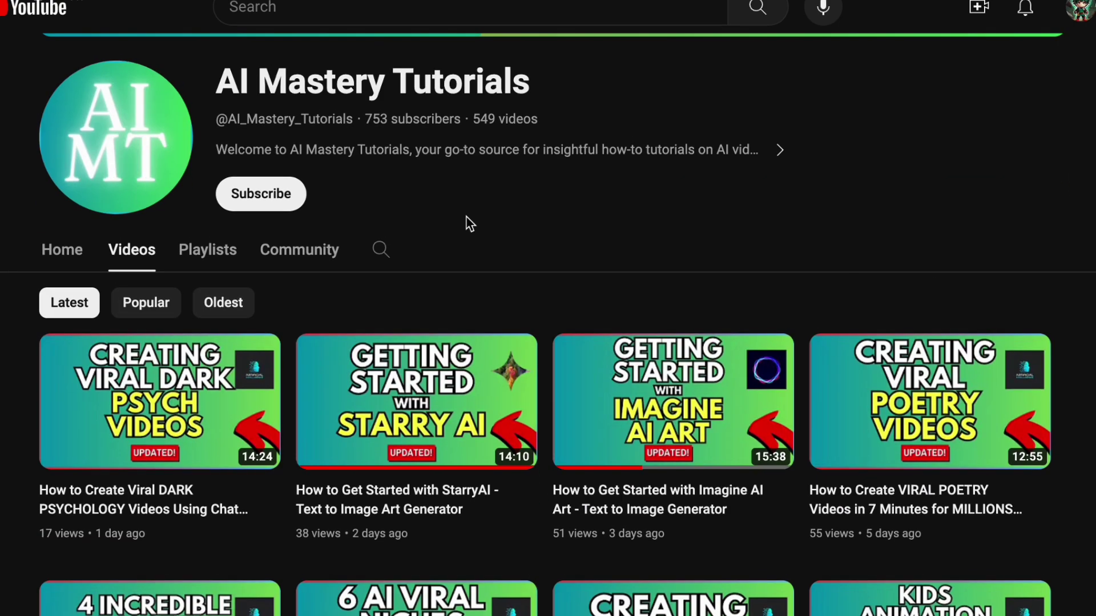
scroll(611, 251, "up", 3)
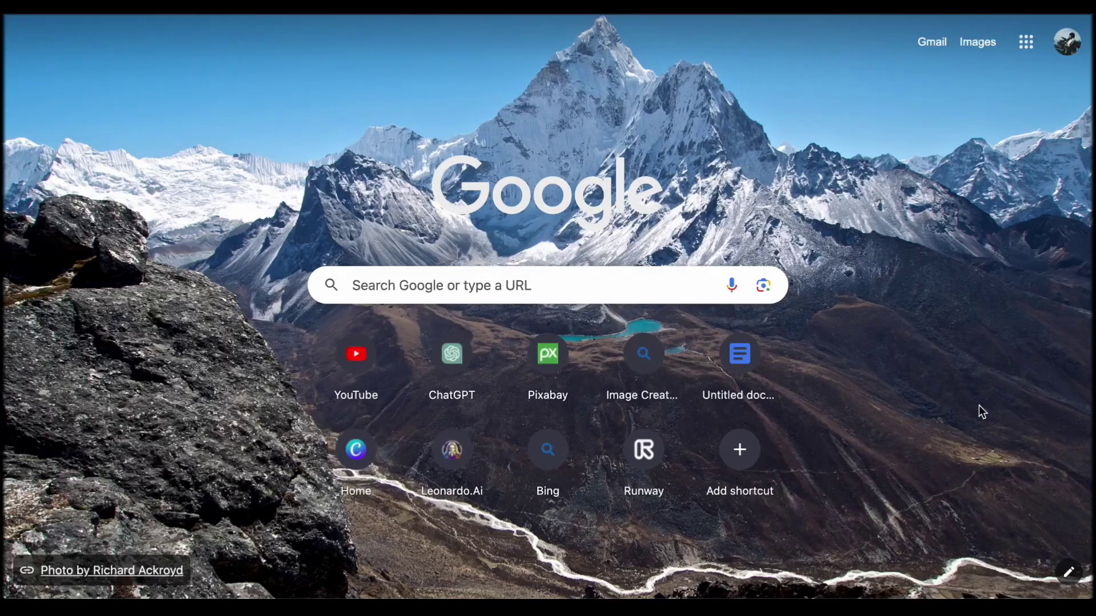
- Open the Morph Studio website at morphstudio.xyz, view its showcase page and accept the invite to its Discord server
key("super+l")
type("morph")
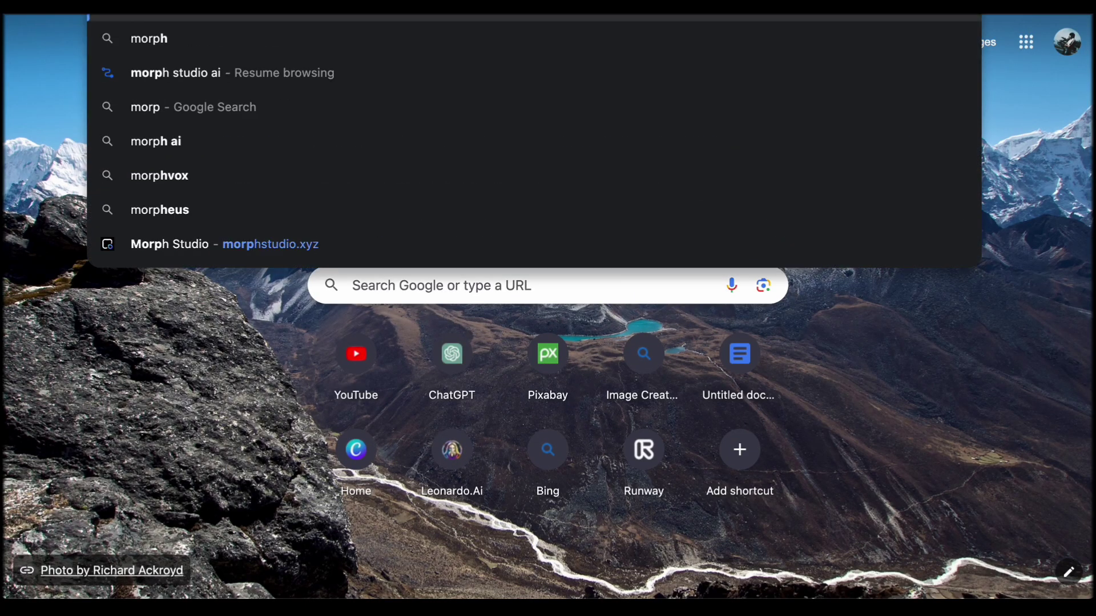
left_click(289, 245)
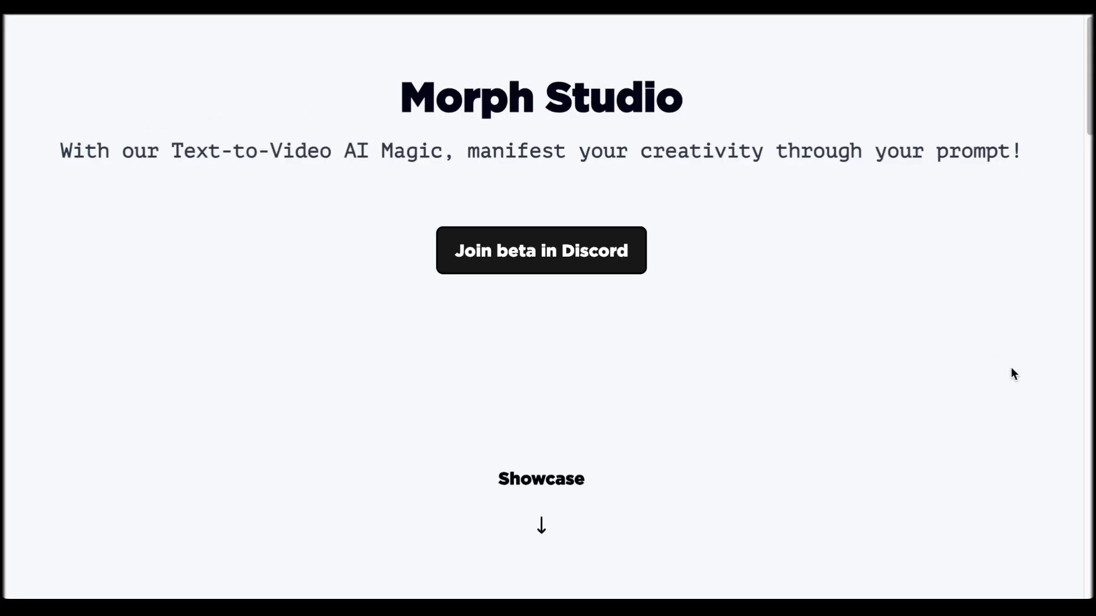
scroll(1076, 334, "down", 15)
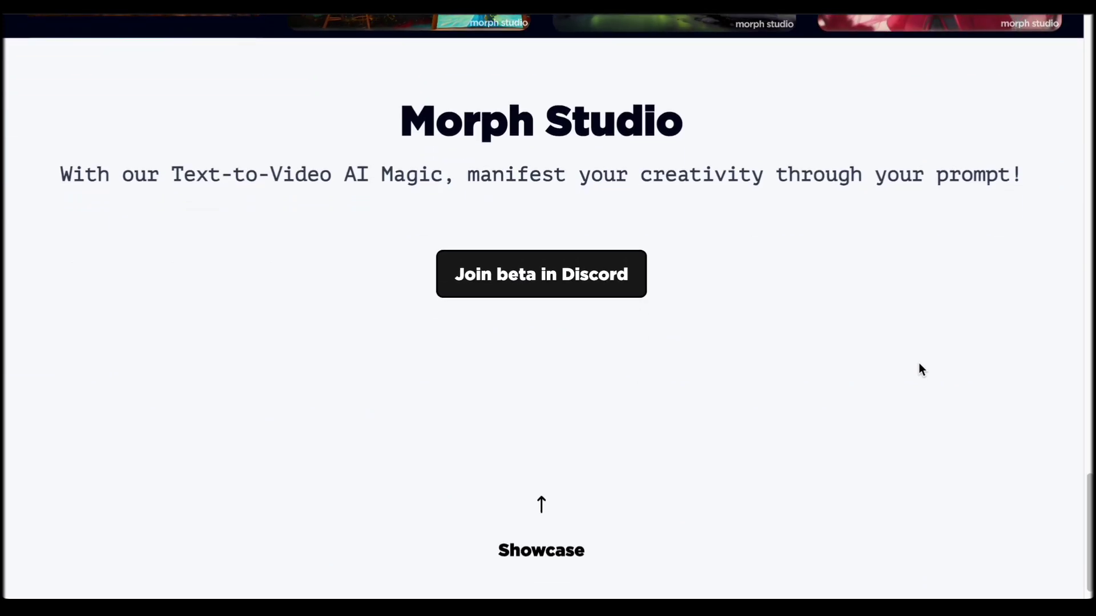
scroll(920, 370, "down", 1)
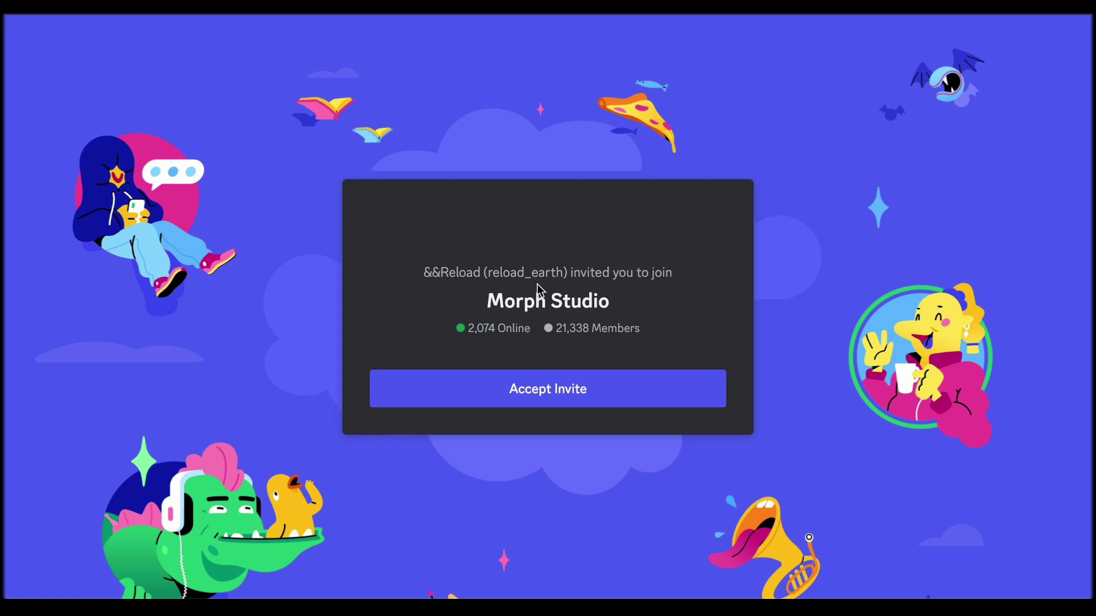
left_click(560, 390)
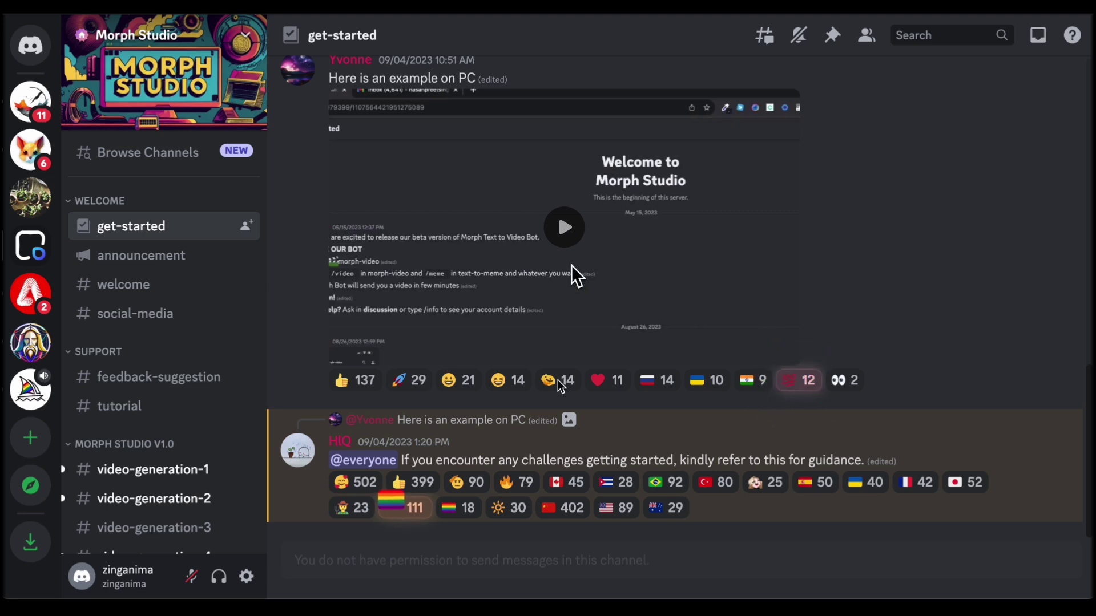
- Play the PC example video in get-started and look through the server's video generation and themed channels
left_click(570, 265)
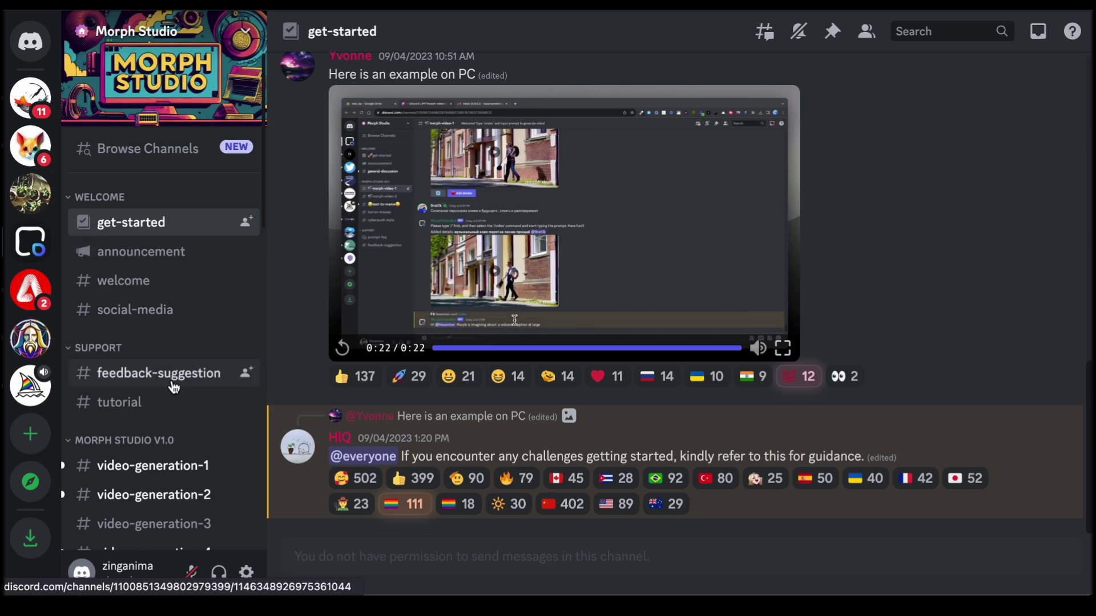
scroll(174, 388, "down", 5)
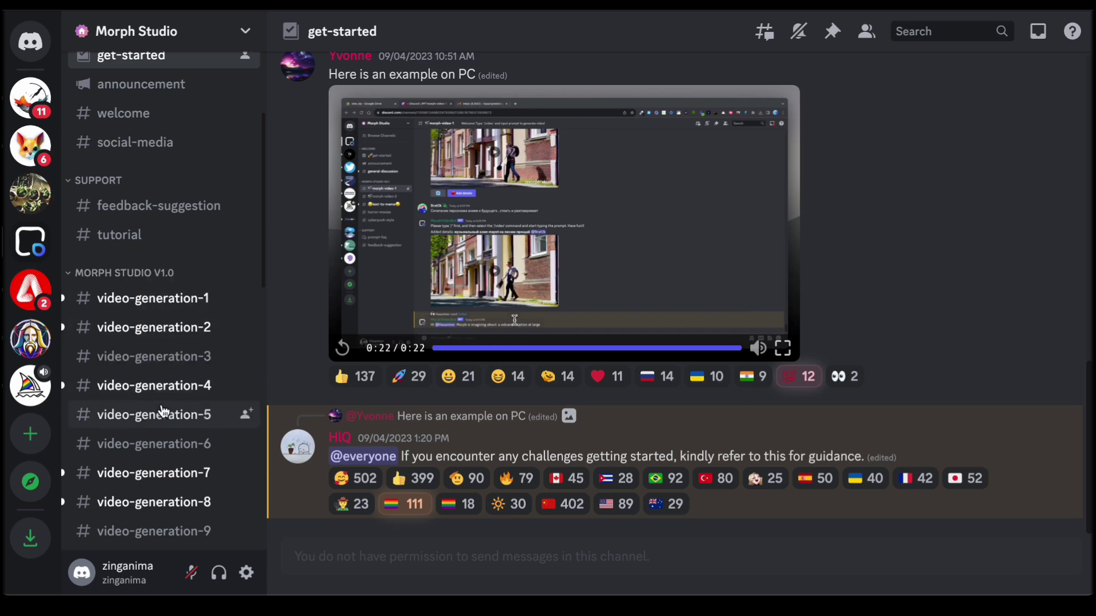
scroll(162, 411, "down", 4)
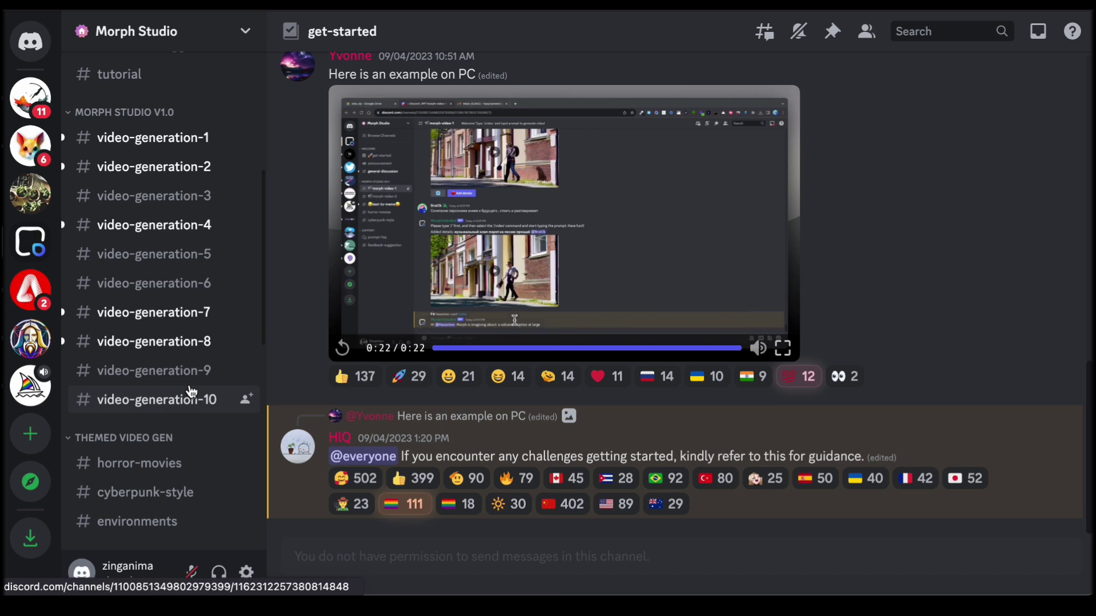
scroll(191, 391, "down", 3)
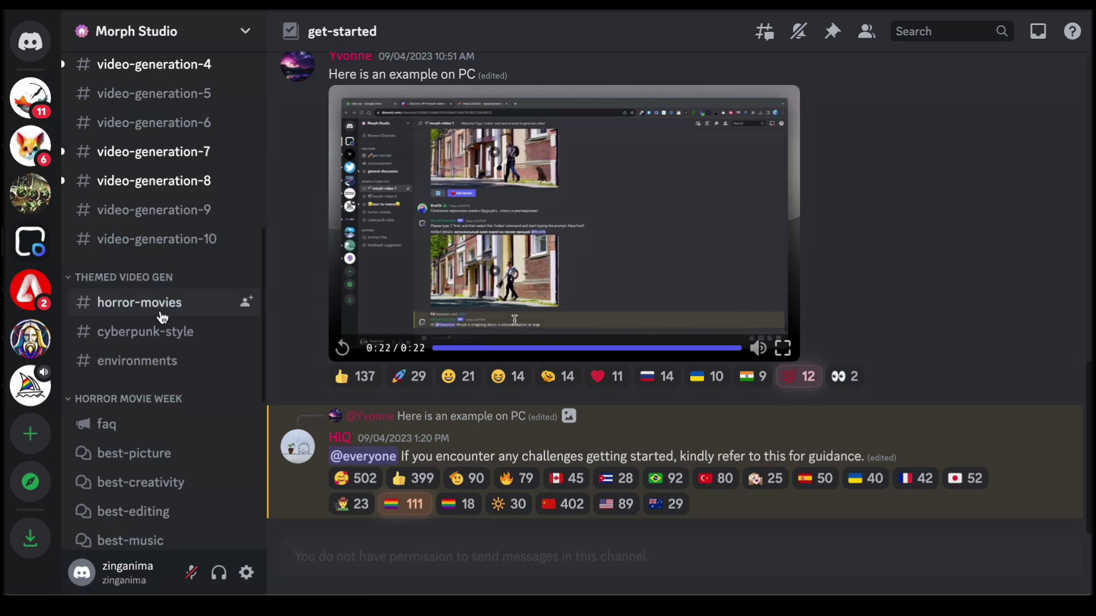
- Examine the generated videos and prompts in the horror-movies, cyberpunk-style and environments channels
left_click(143, 309)
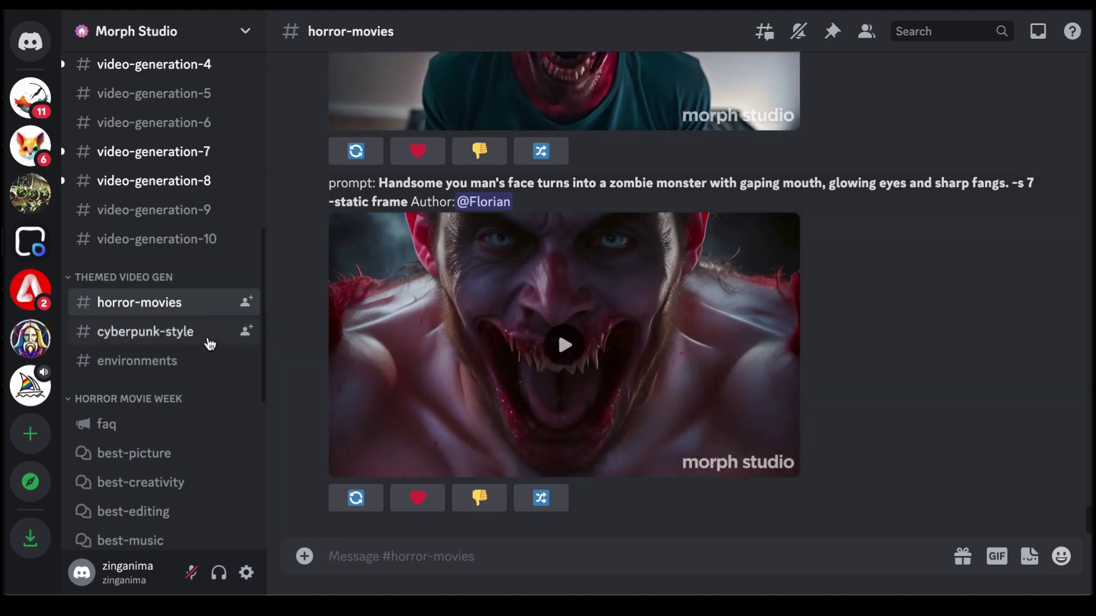
left_click(151, 338)
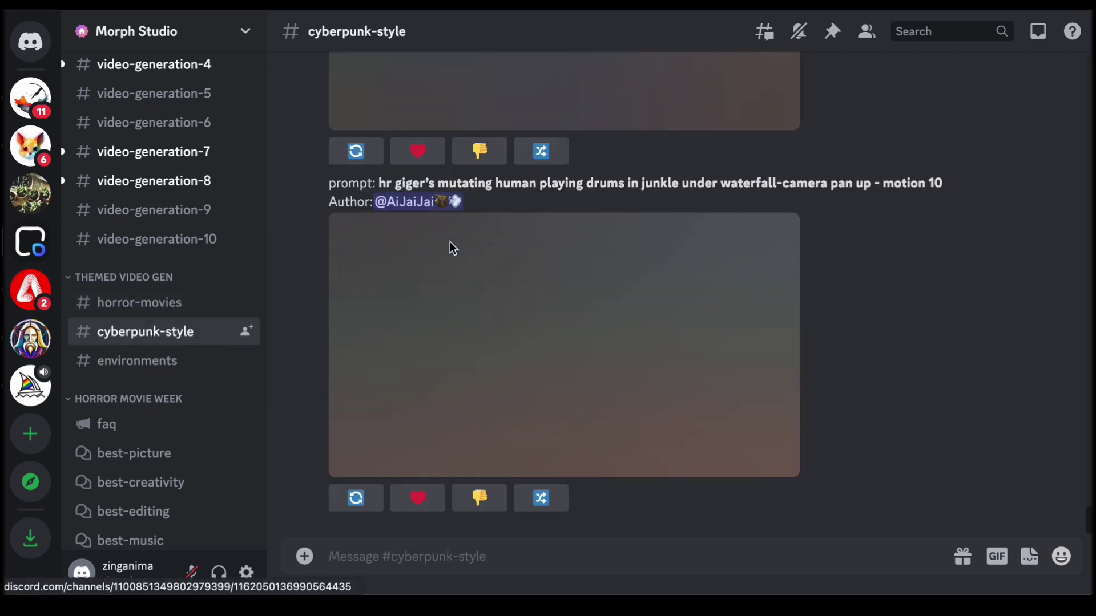
mouse_move(506, 313)
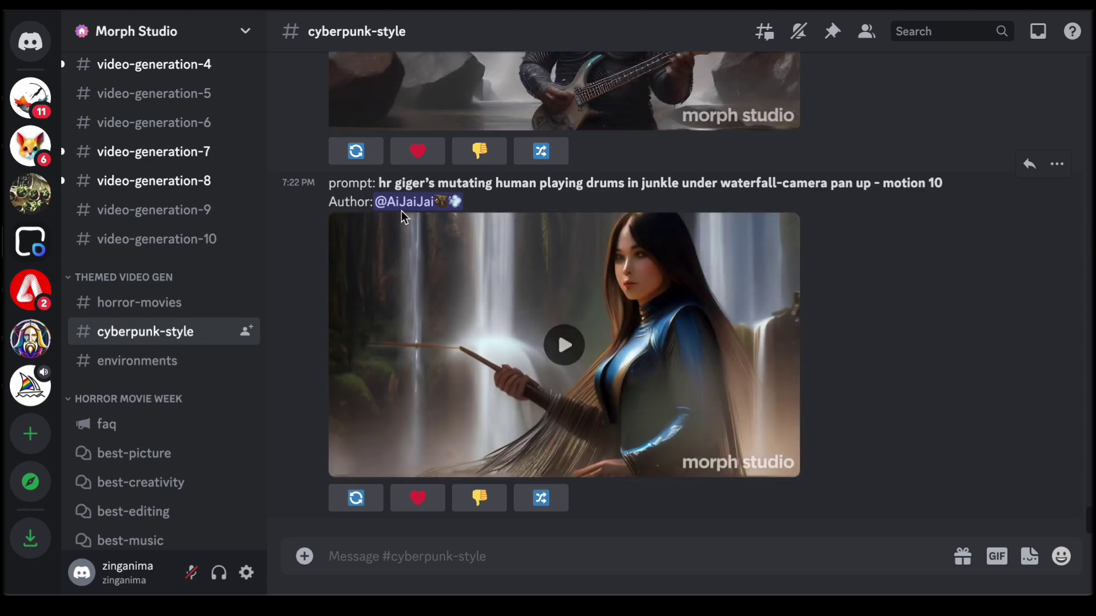
scroll(599, 217, "up", 3)
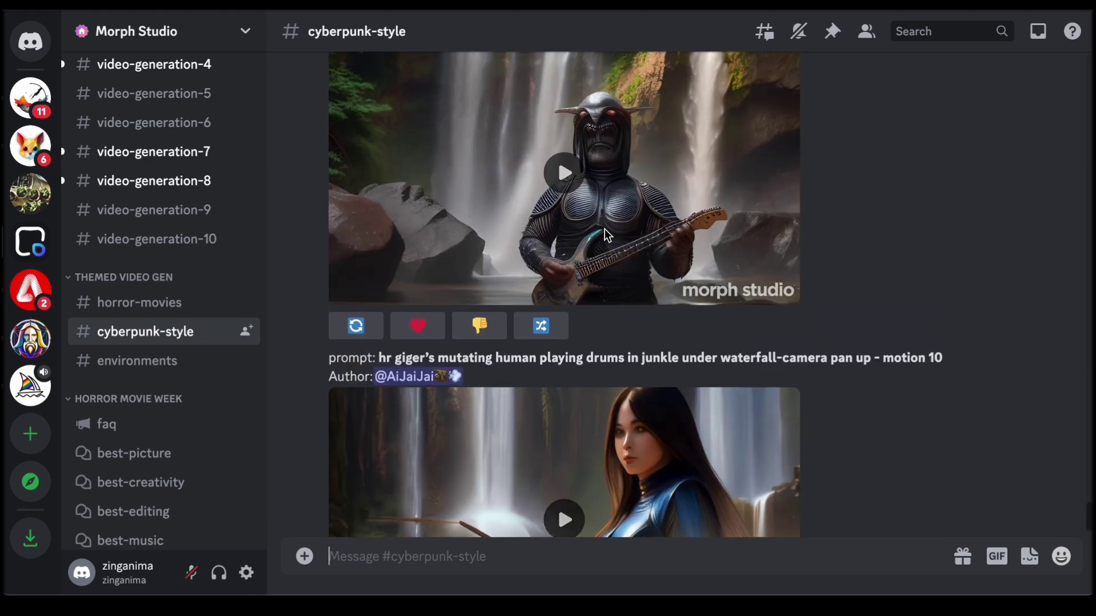
left_click(147, 370)
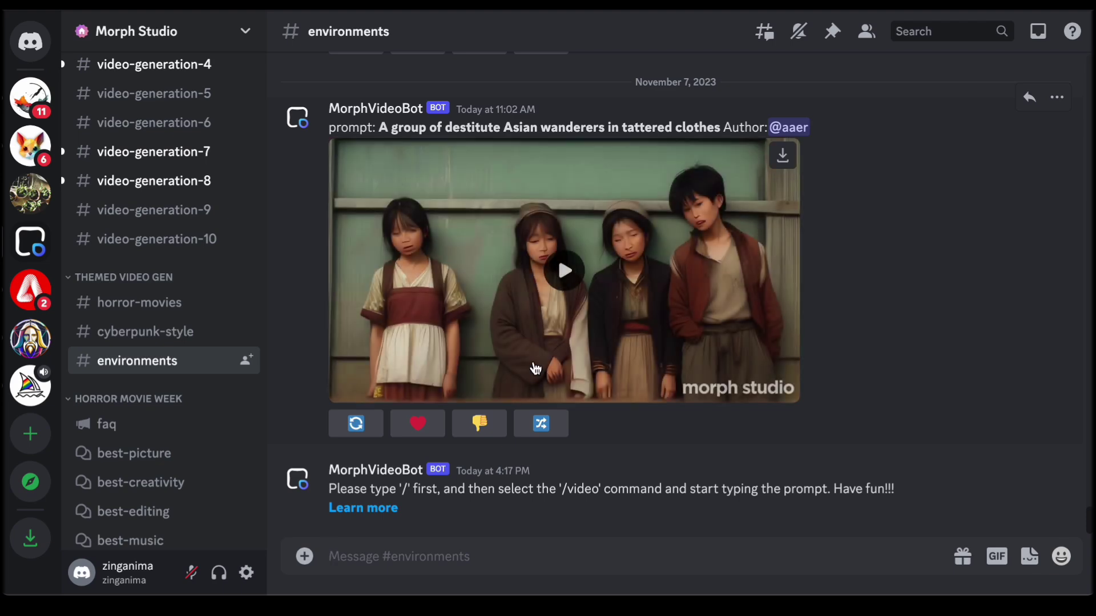
scroll(535, 368, "up", 10)
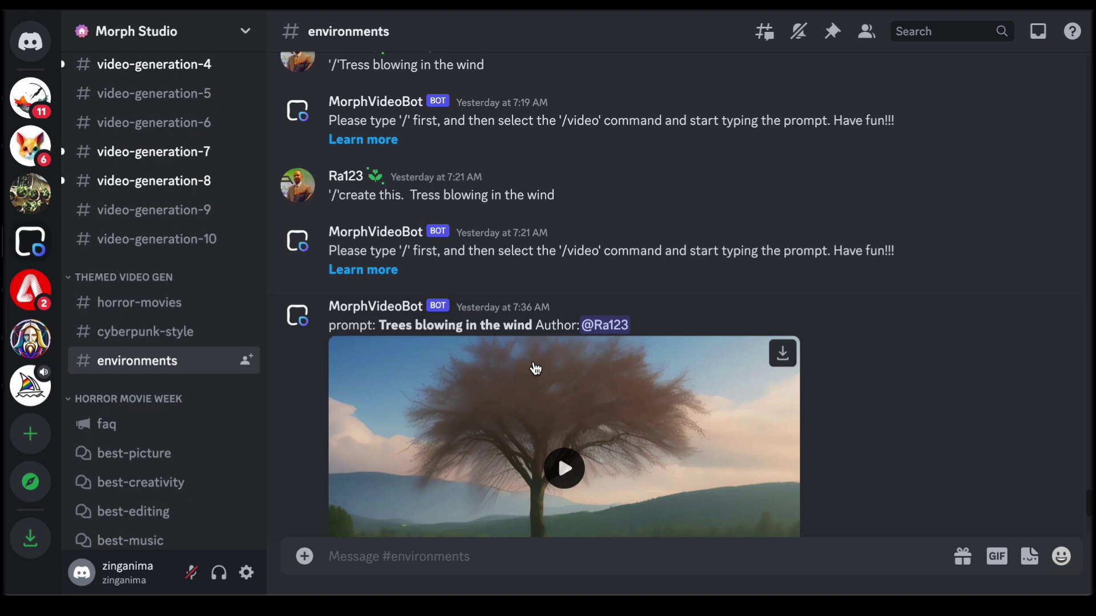
scroll(535, 368, "up", 6)
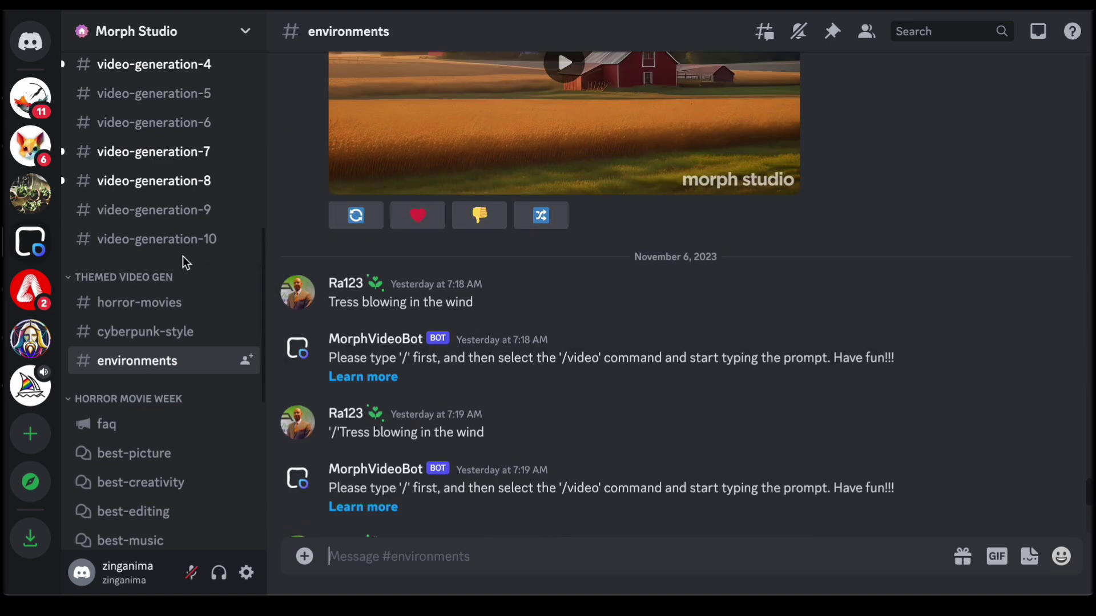
- Open the video-generation-2 channel and play the generated video of Arkham city on a rainy night
scroll(182, 261, "up", 6)
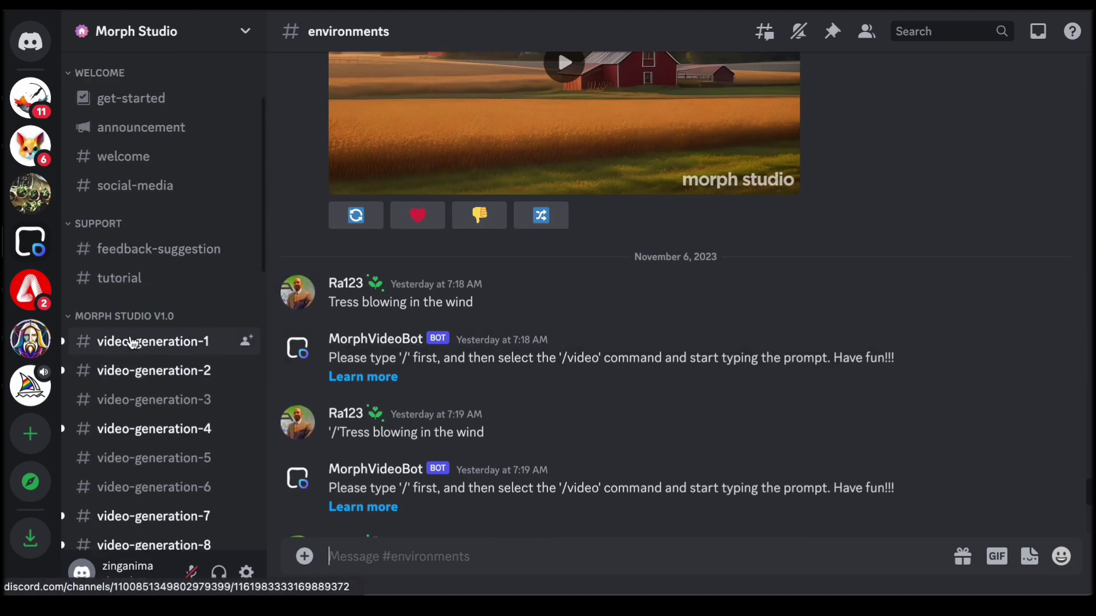
left_click(180, 381)
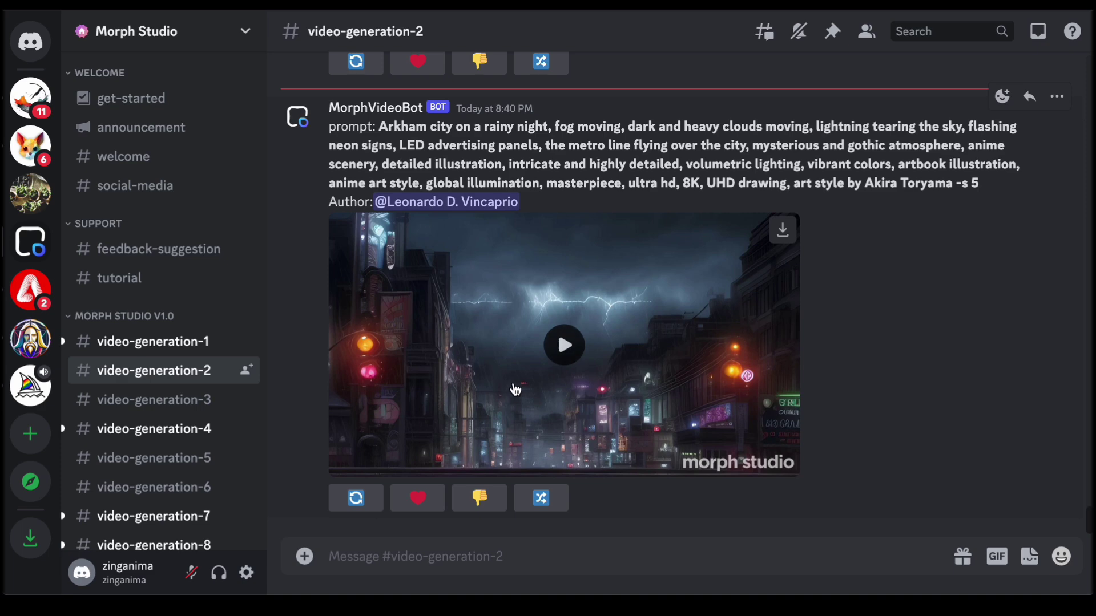
left_click(563, 351)
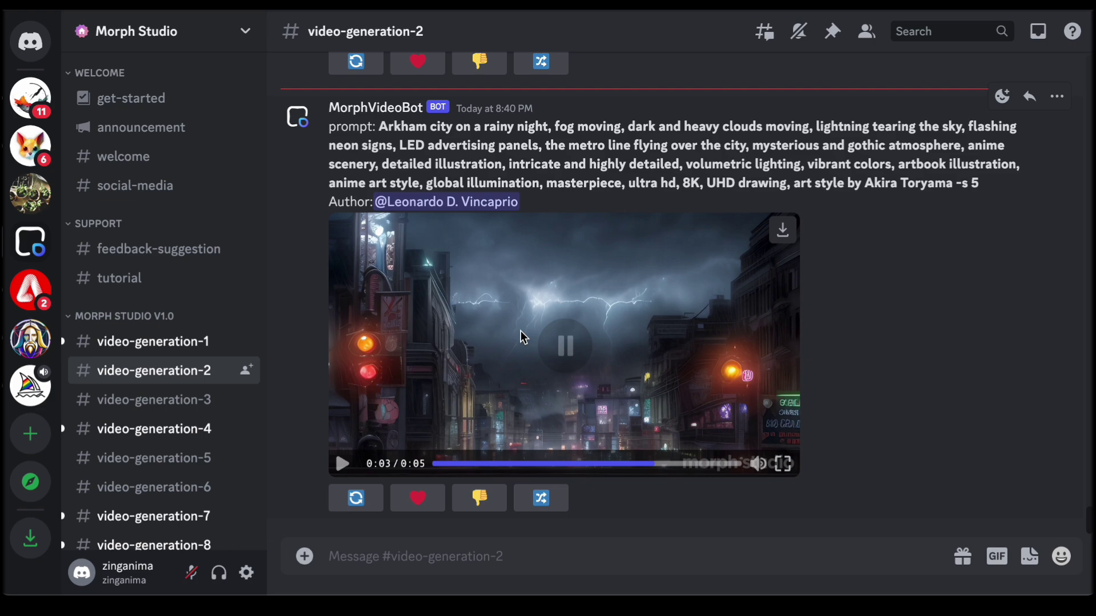
scroll(553, 312, "up", 5)
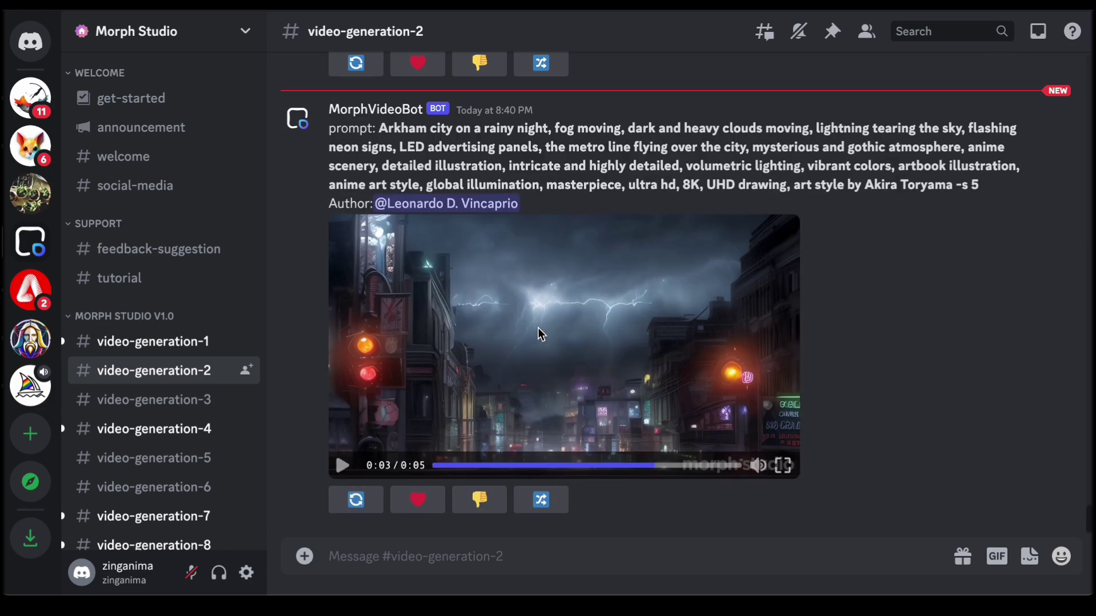
scroll(552, 313, "down", 5)
- Start MorphBot's /animate image-to-video command in the video-generation-2 channel
left_click(392, 564)
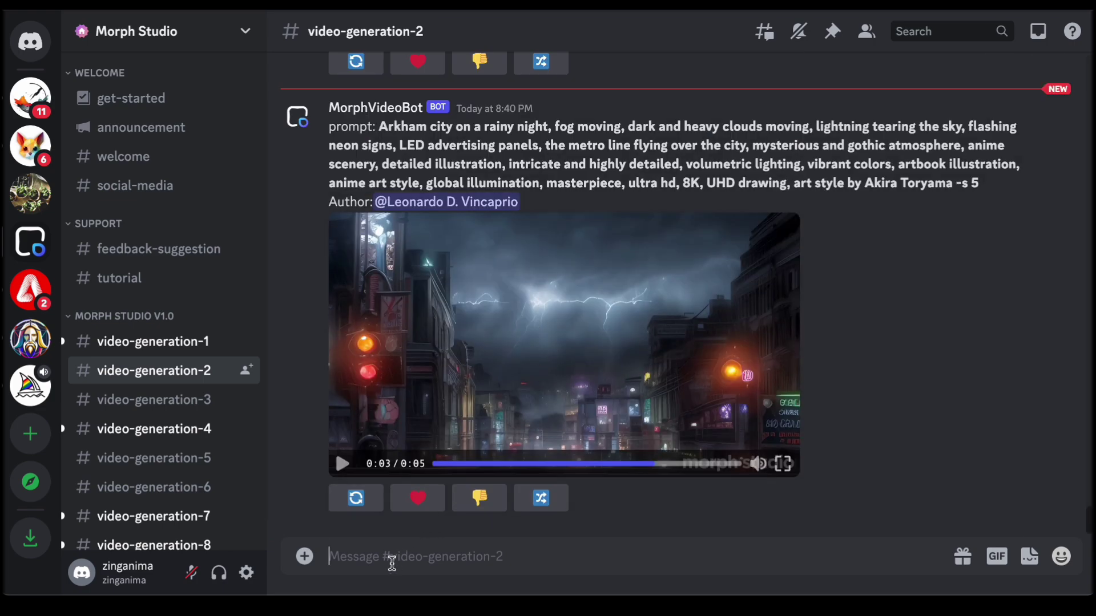
type("/")
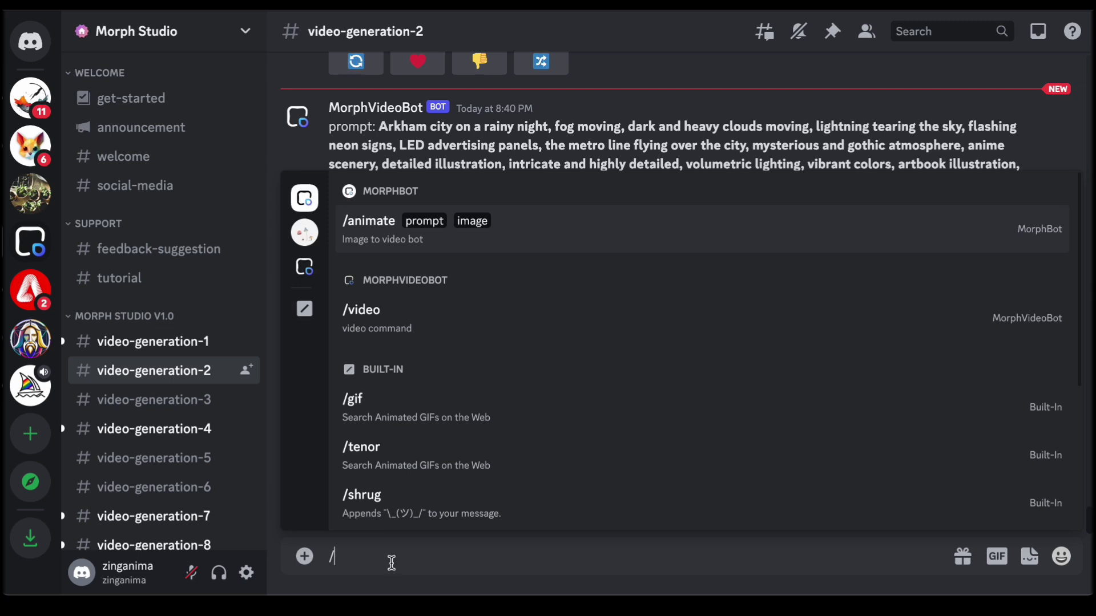
left_click(389, 238)
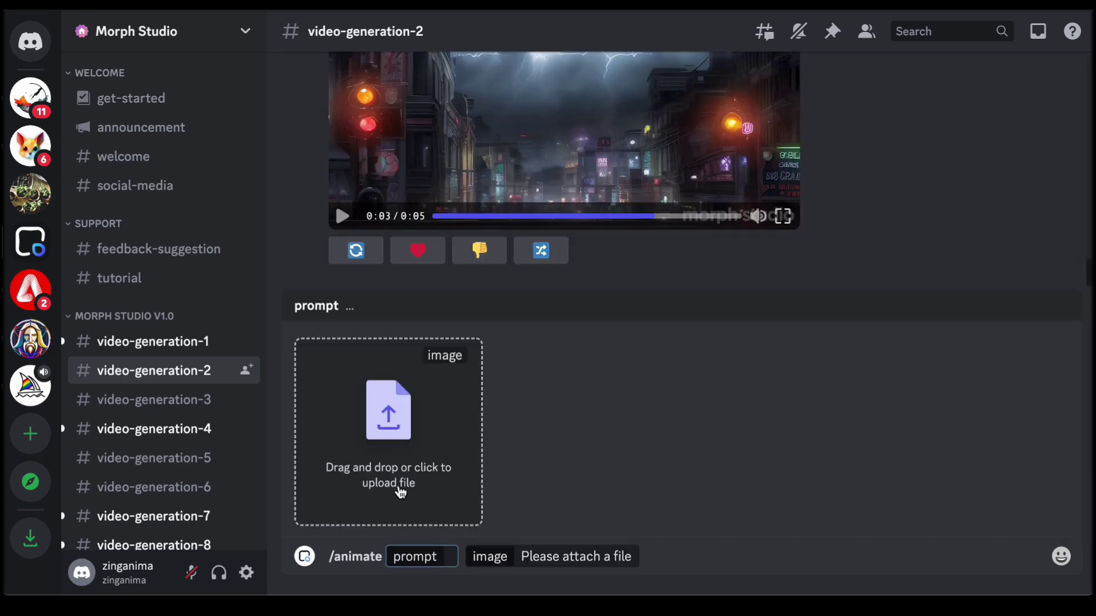
- Open the file selection for the command's image and group the Downloads files by Date Modified
left_click(402, 484)
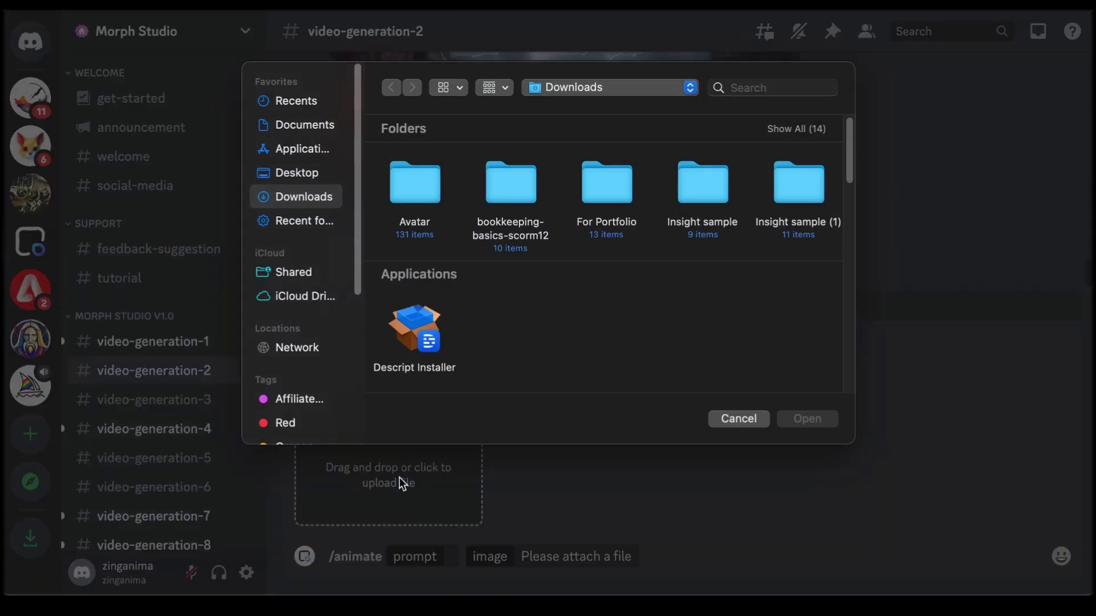
scroll(564, 317, "down", 5)
scroll(563, 317, "down", 3)
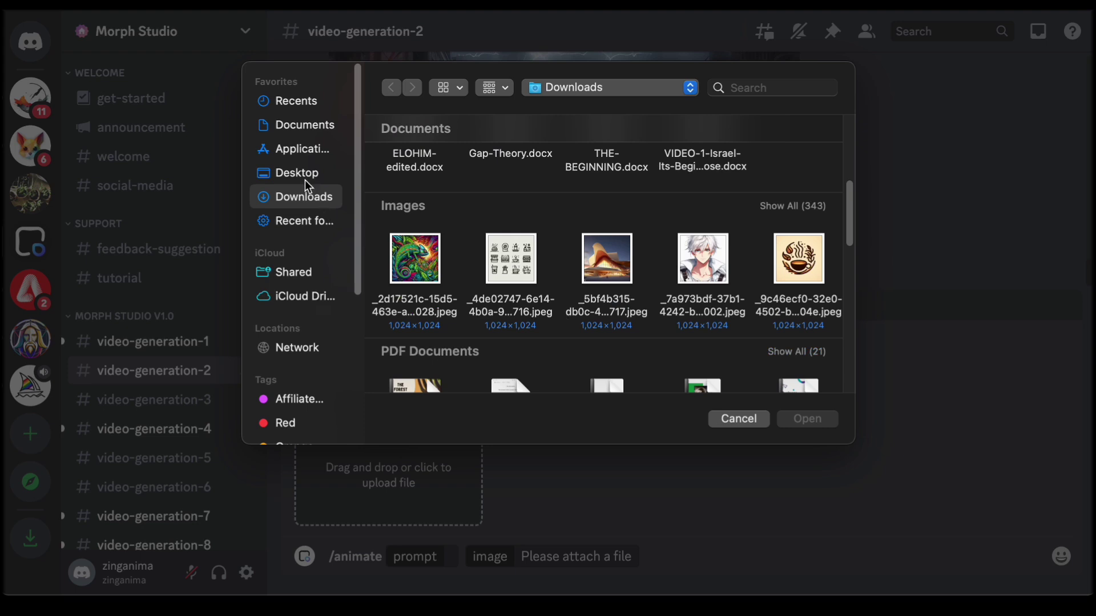
left_click(504, 88)
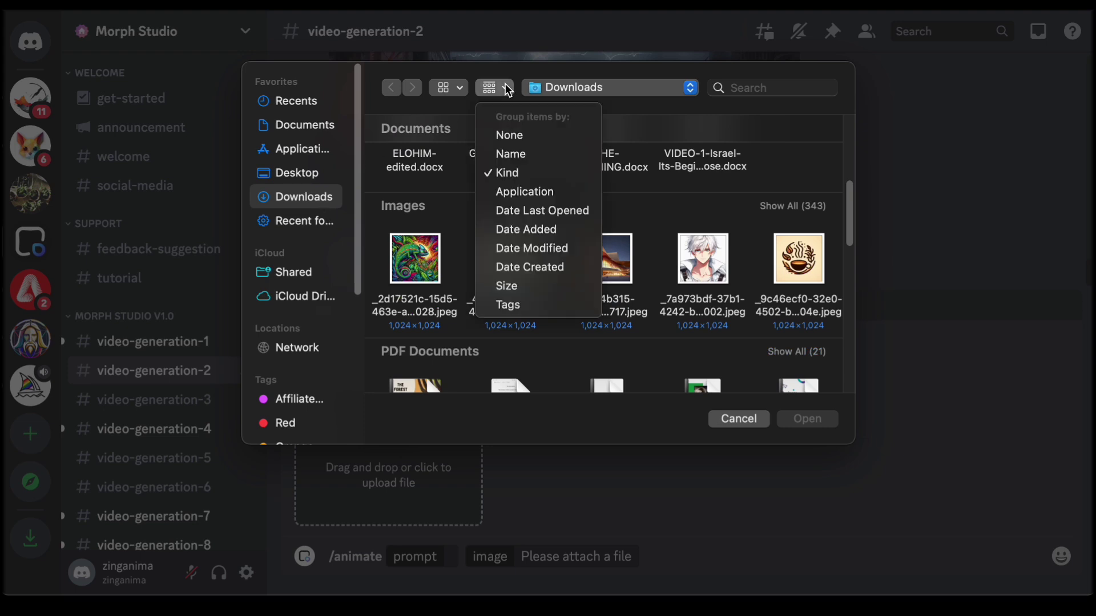
left_click(535, 249)
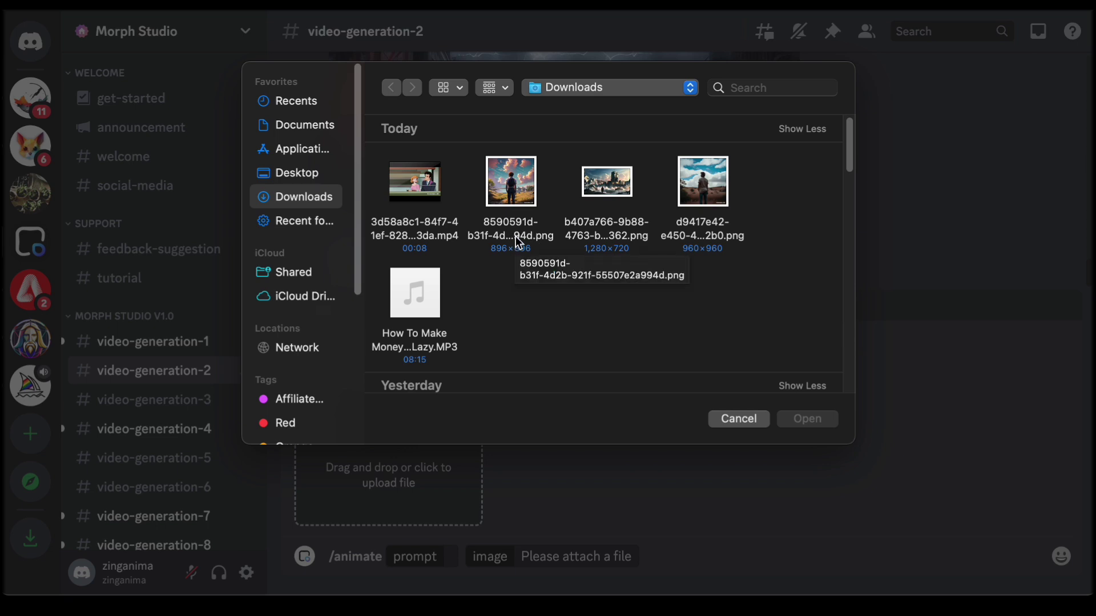
- Attach the image 8590591d-b31f-4d2b-921f-55507e2a994d.png and send the /animate command with the prompt "the clouds are moving right and tress swaying"
left_click(517, 239)
left_click(822, 420)
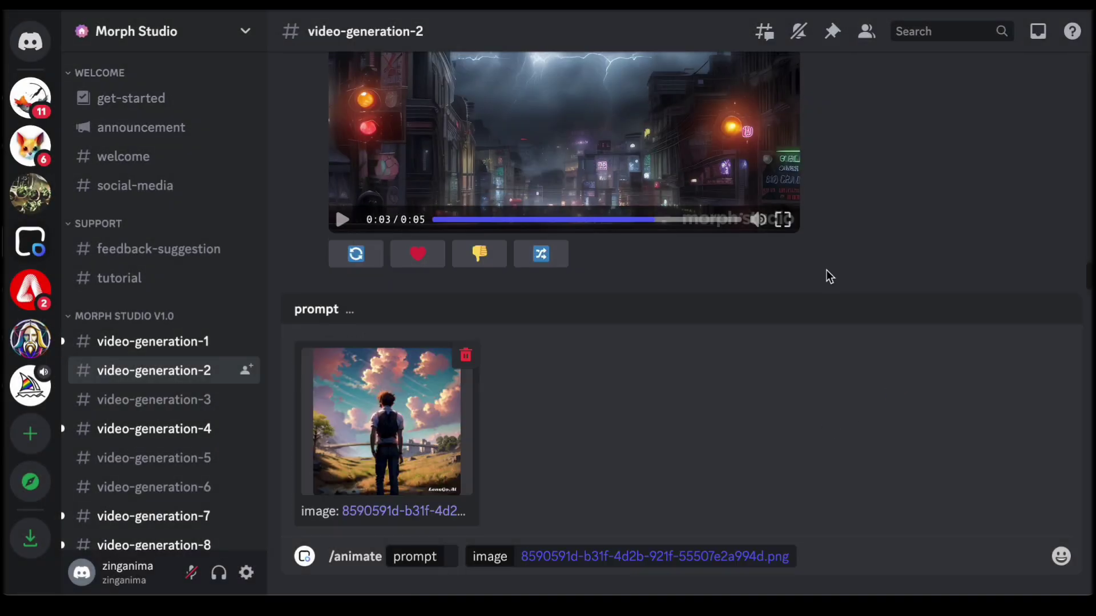
type("the c")
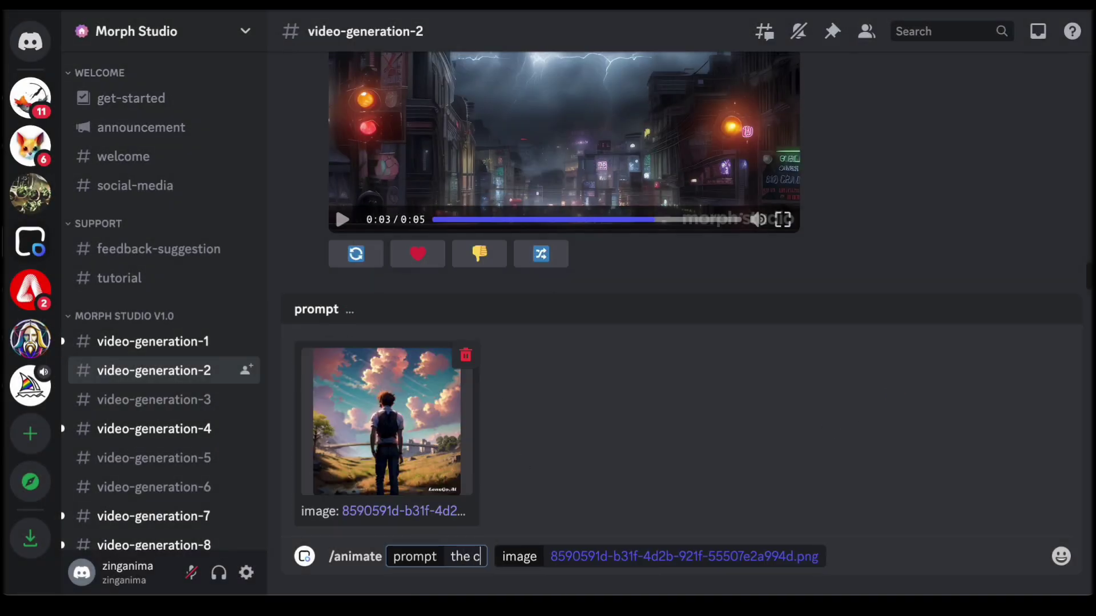
type("louds are")
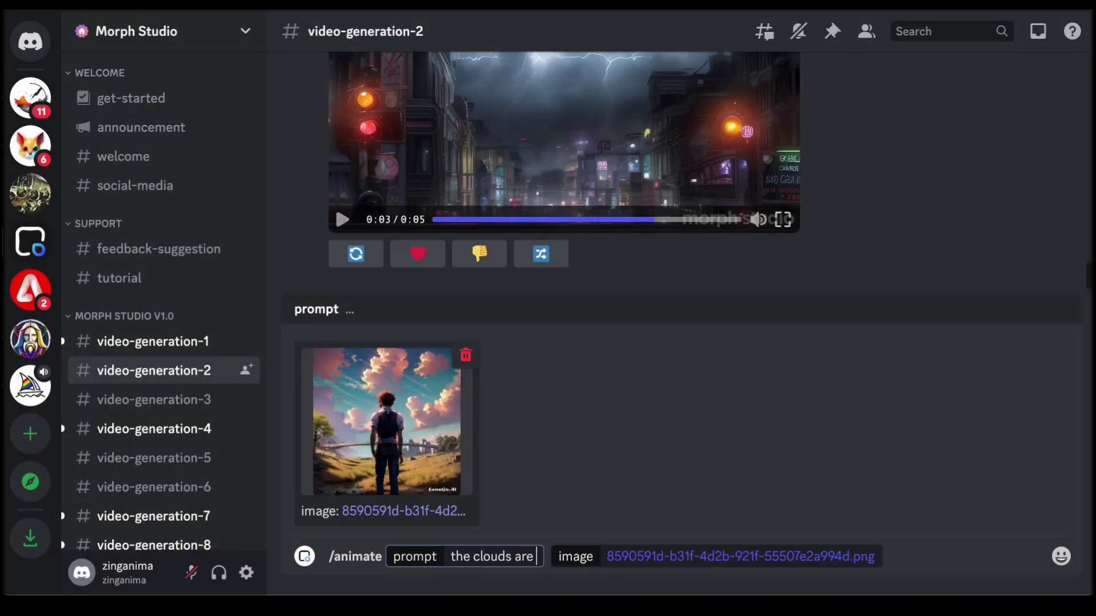
type(" moving")
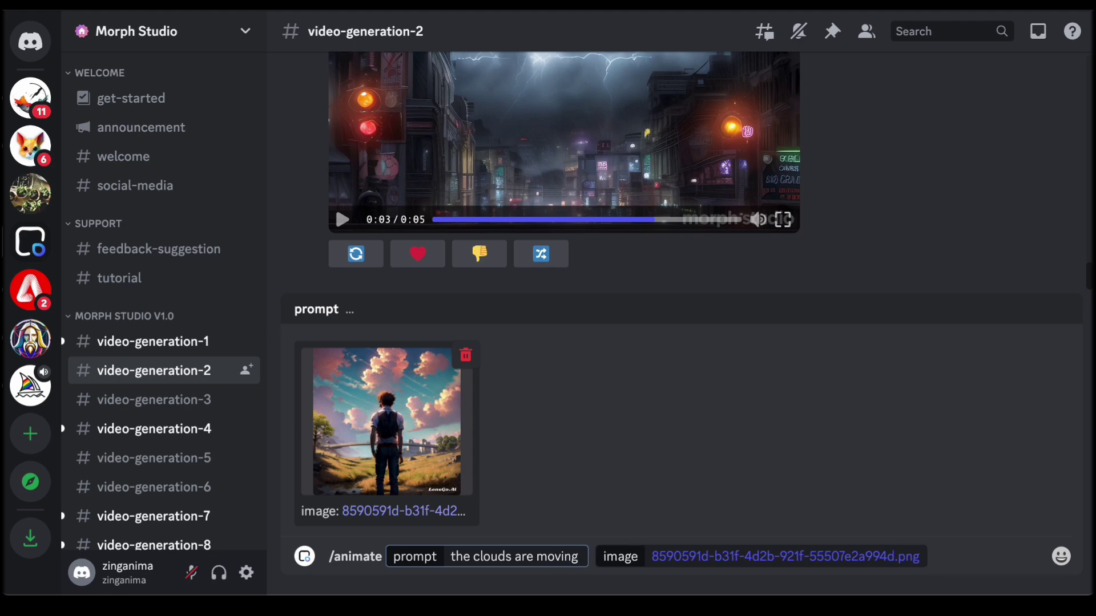
type(" right")
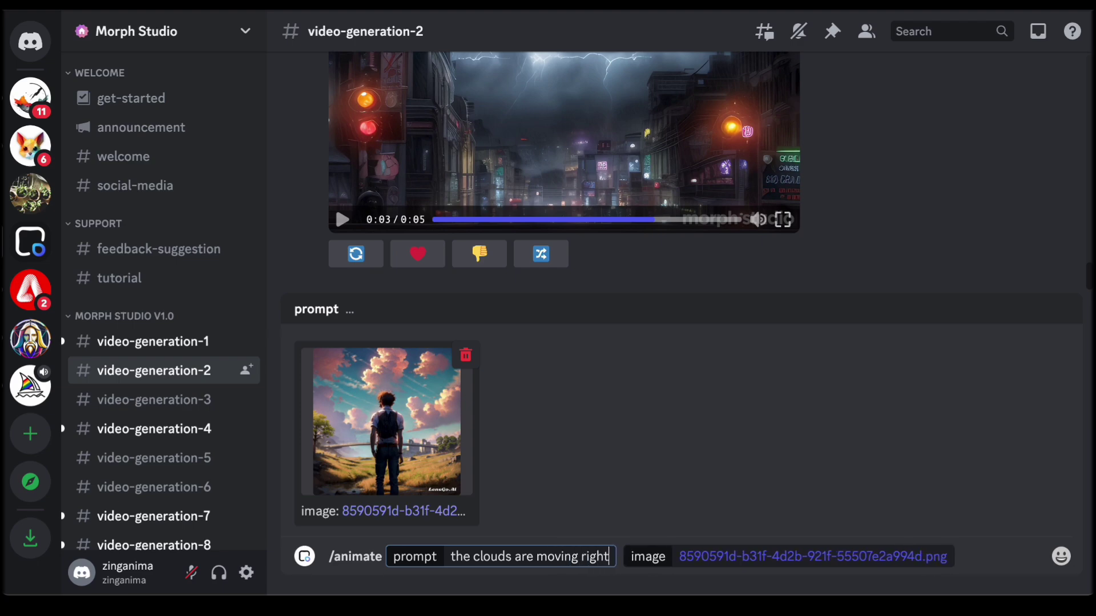
type(" and ")
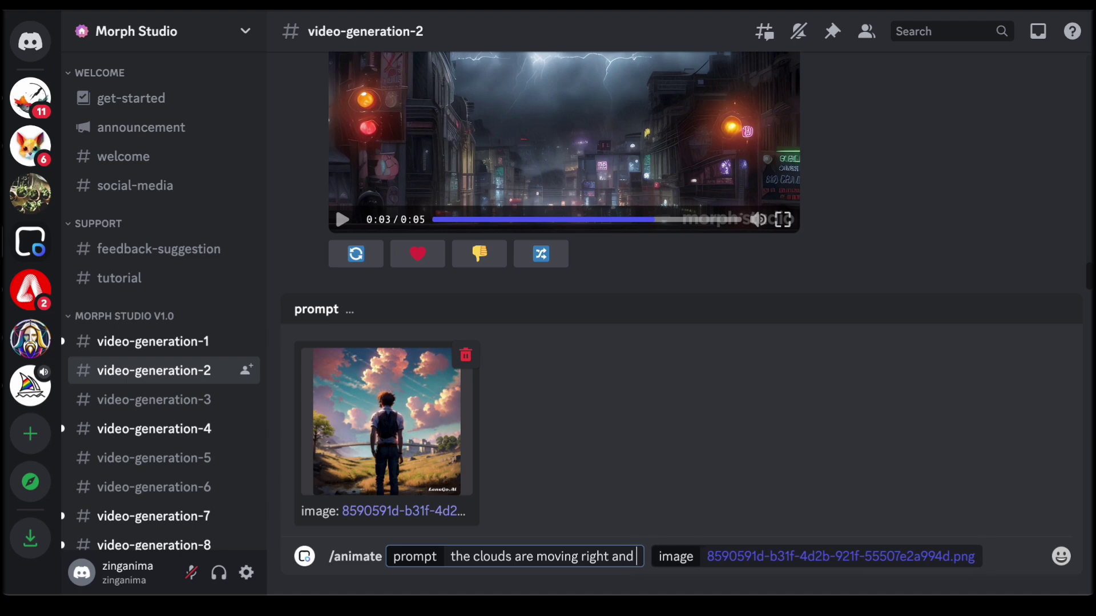
type("tress swaying")
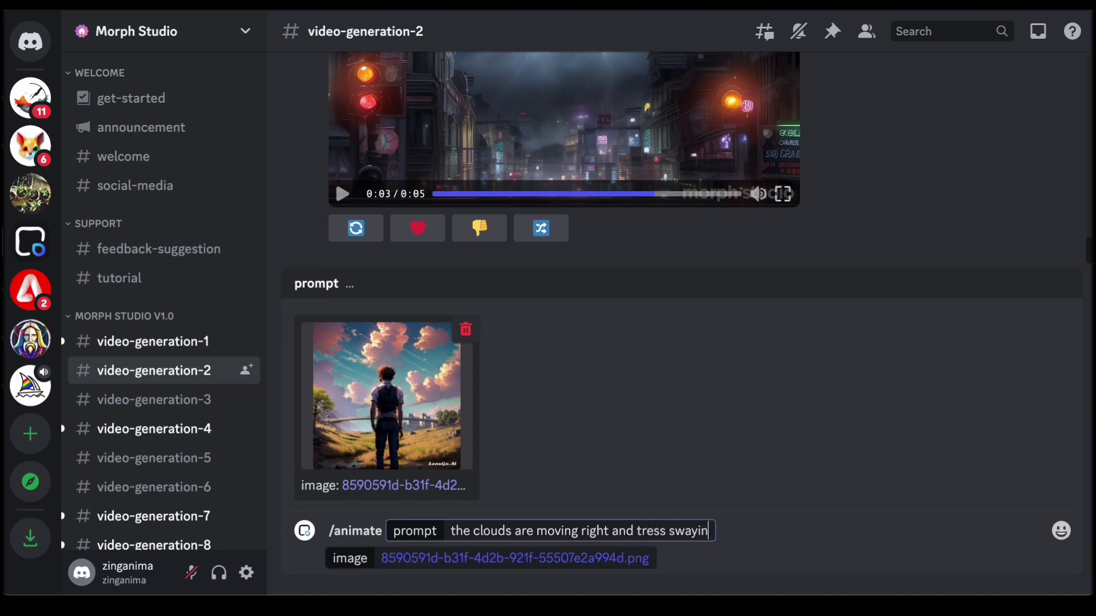
left_click(729, 548)
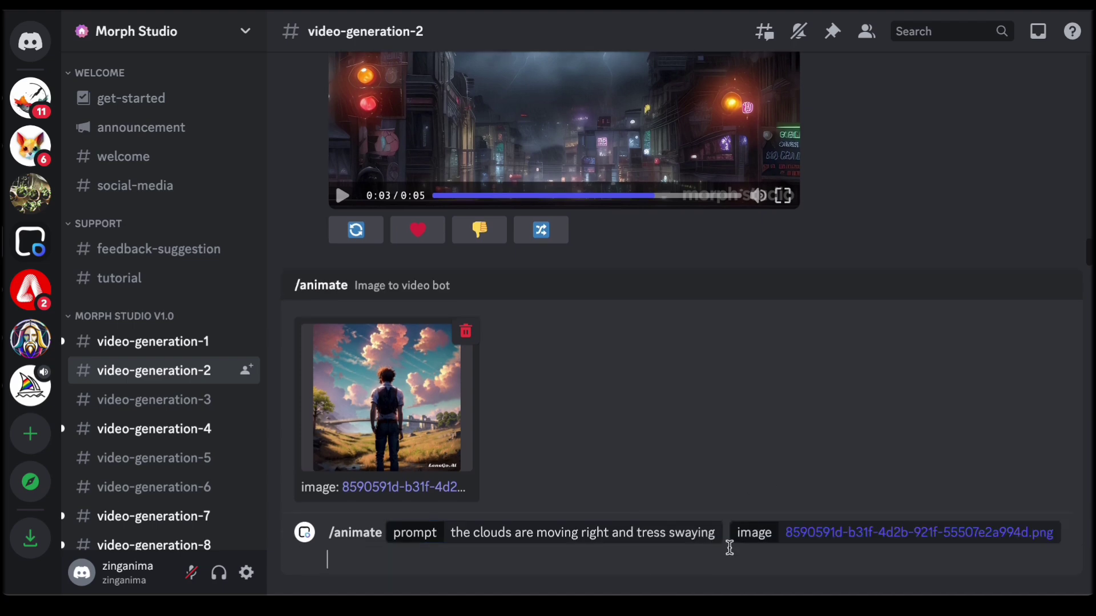
key("Return")
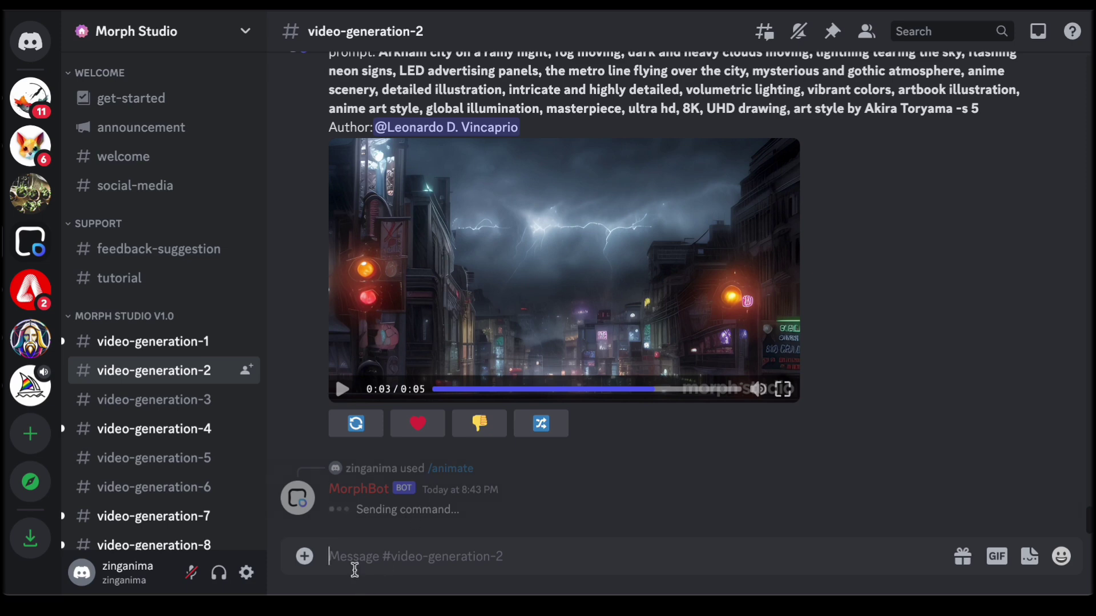
type("/")
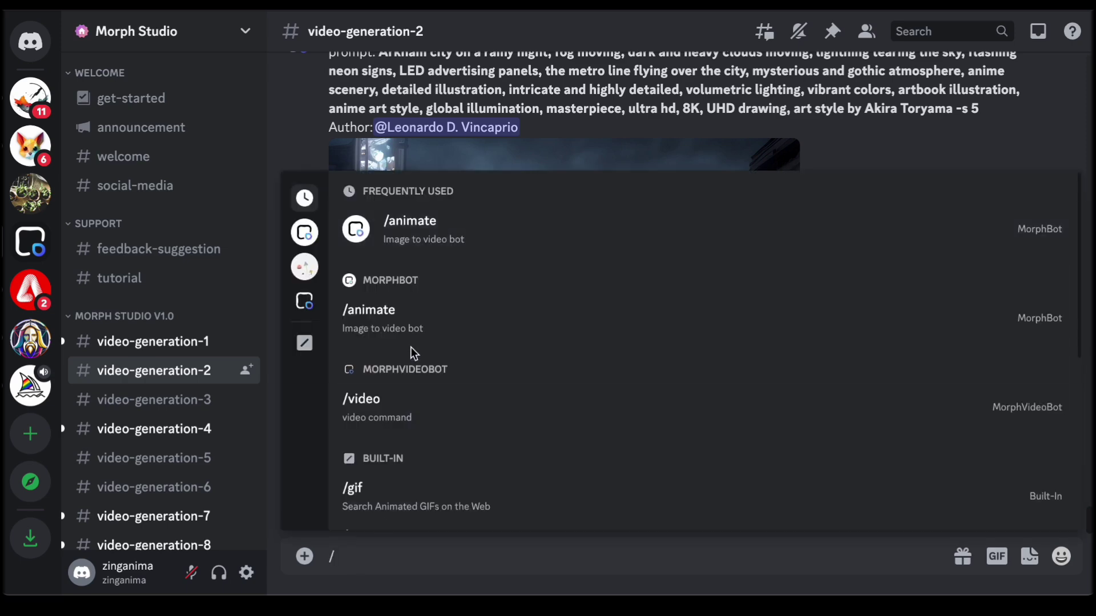
left_click(380, 326)
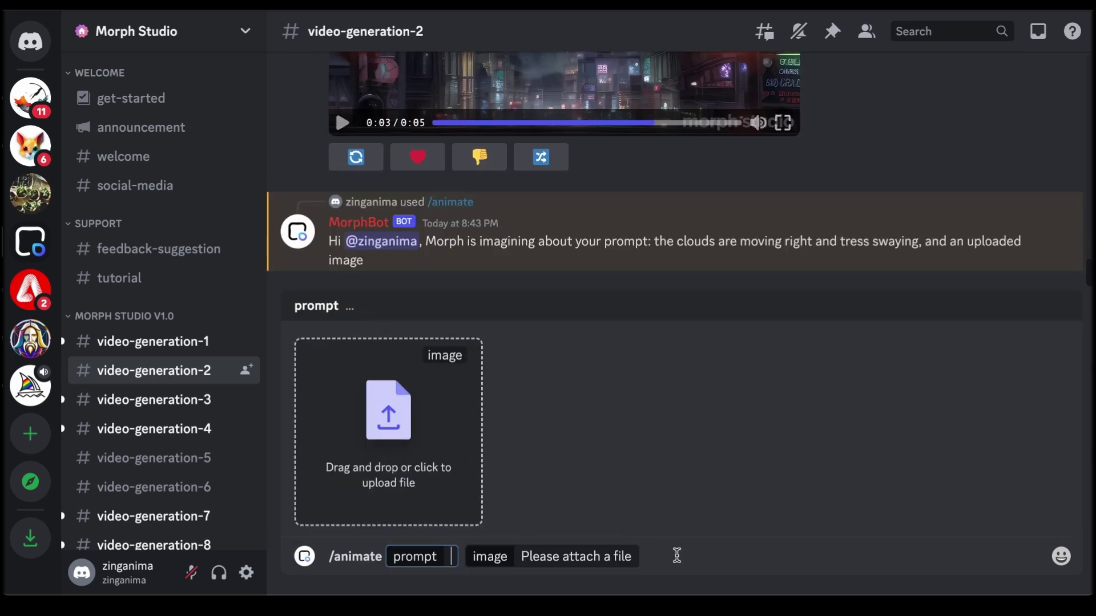
key("BackSpace")
key("BackSpace")
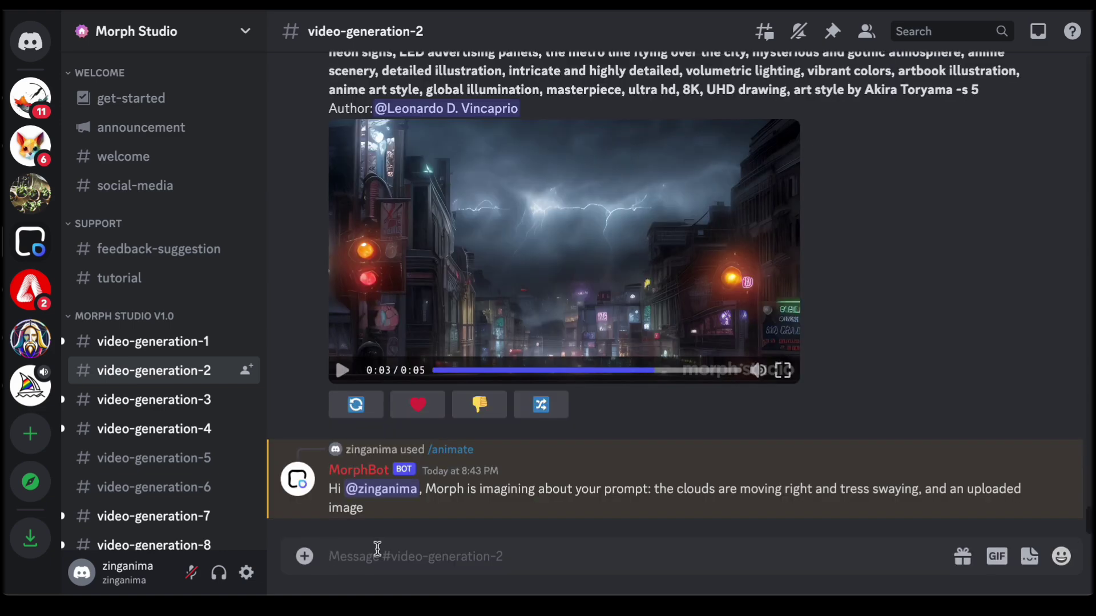
type("/")
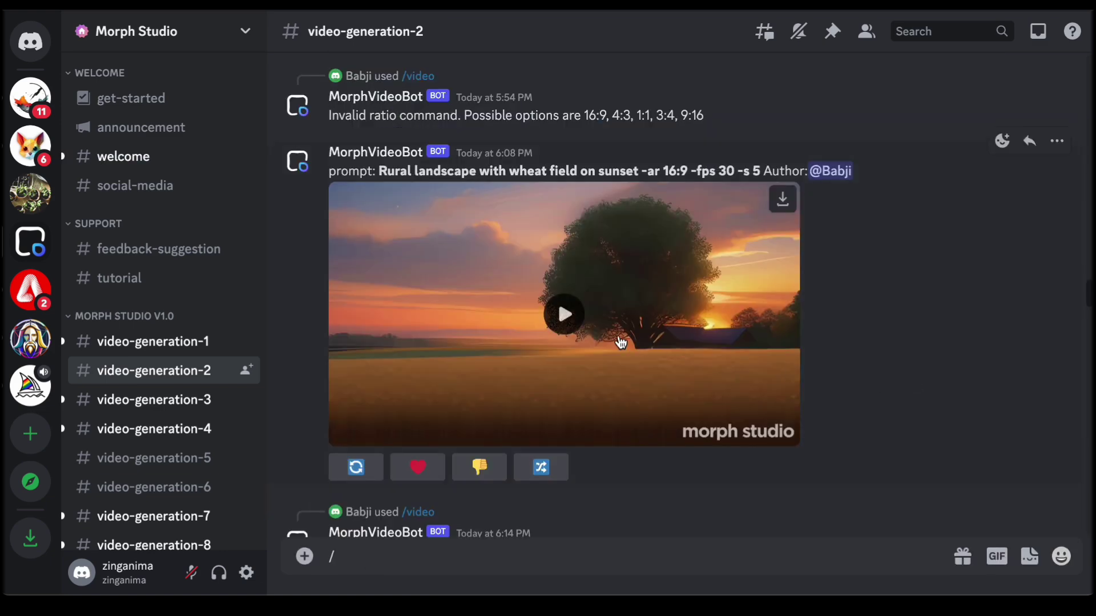
- Play the generated videos of the wheat field at sunset and of the girl walking into coconut farm land
left_click(568, 323)
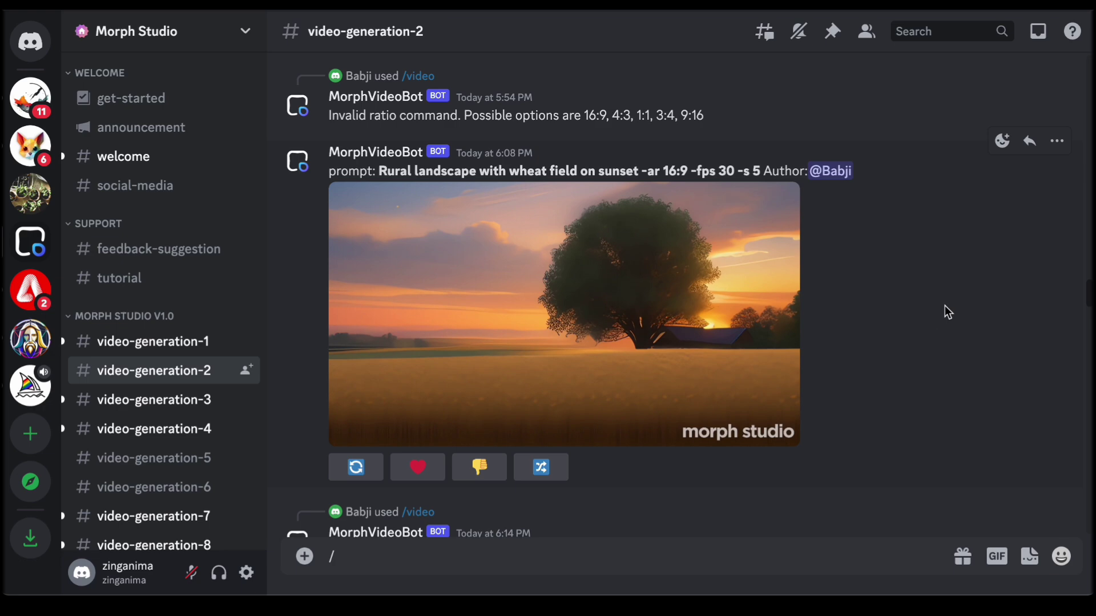
scroll(931, 346, "down", 7)
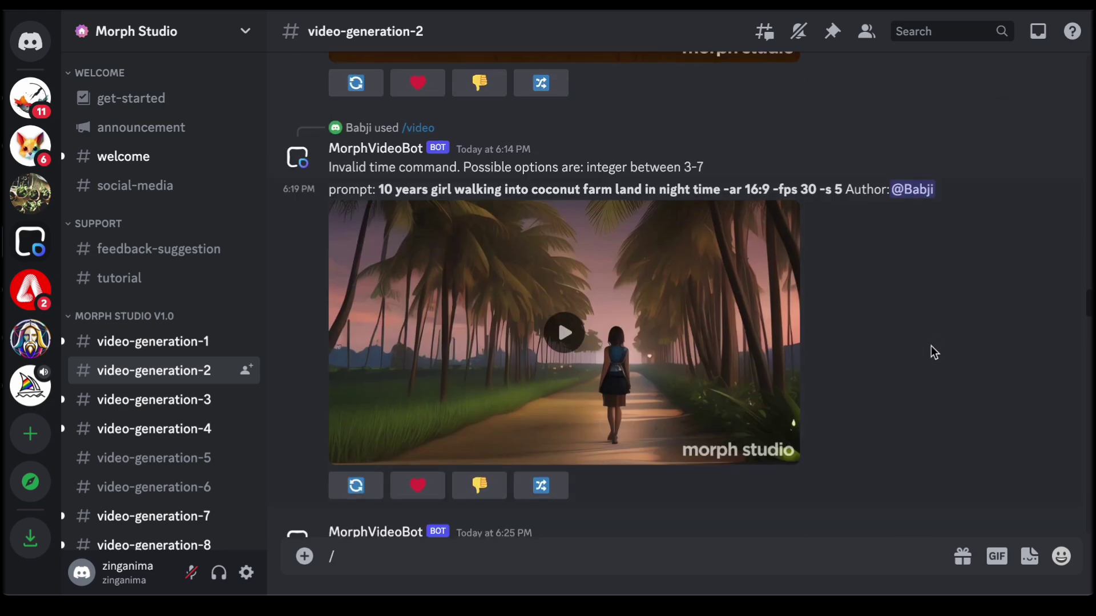
left_click(576, 331)
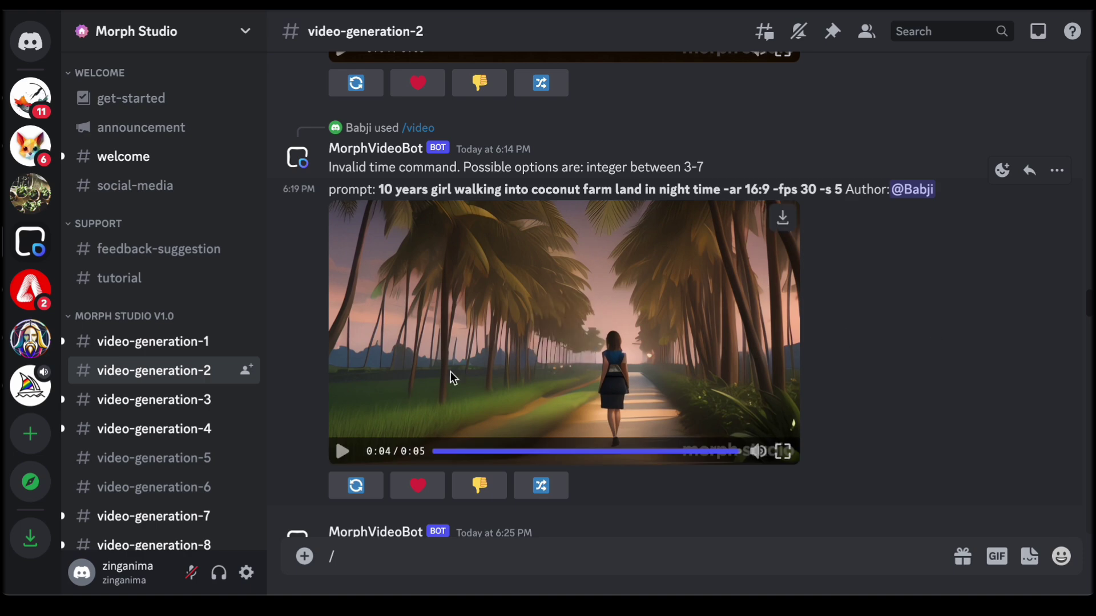
left_click(343, 451)
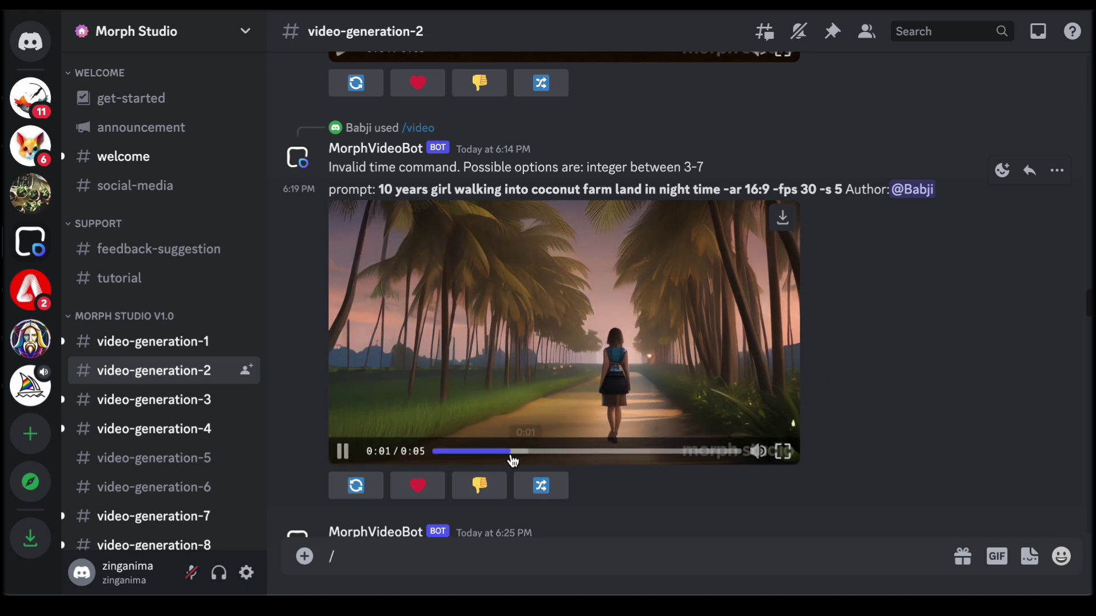
scroll(963, 385, "down", 5)
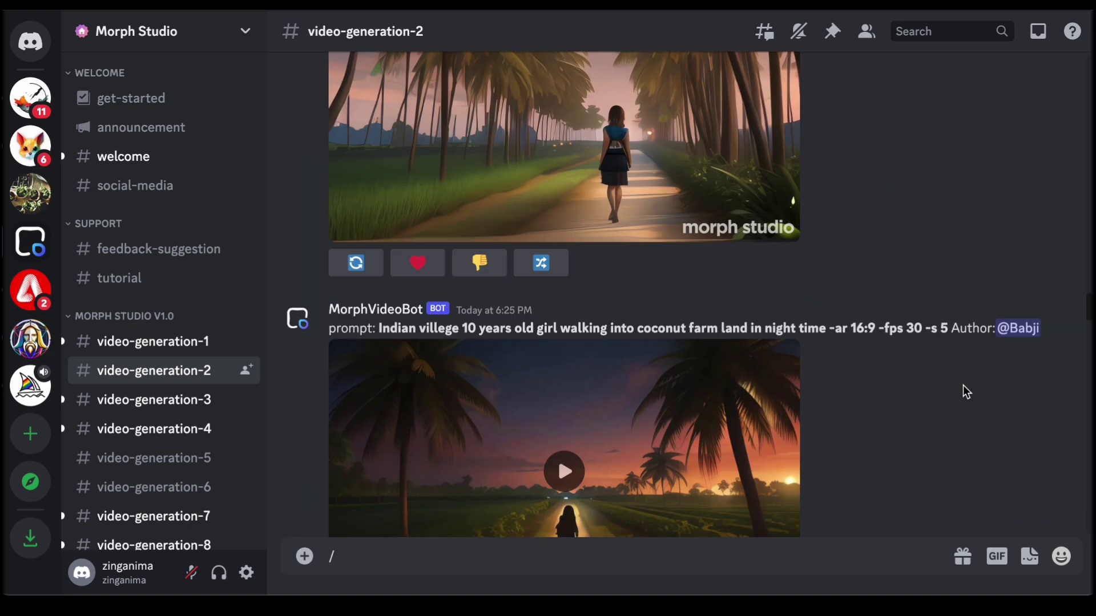
left_click(563, 405)
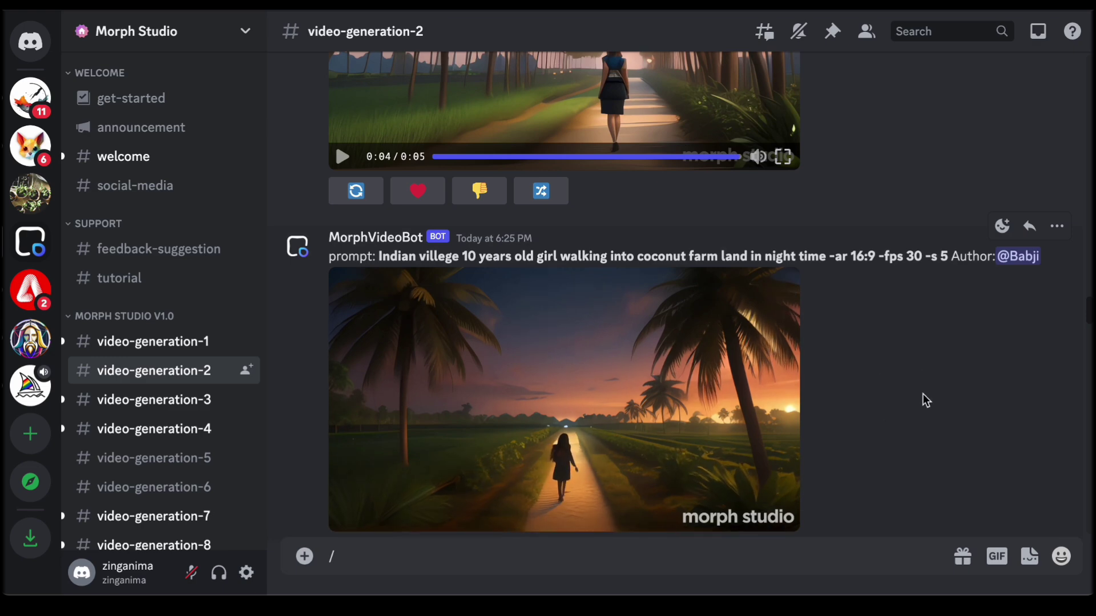
- Highlight the "-s 5" parameter at the end of the Arkham city prompt that mentions anime art style
scroll(923, 399, "down", 10)
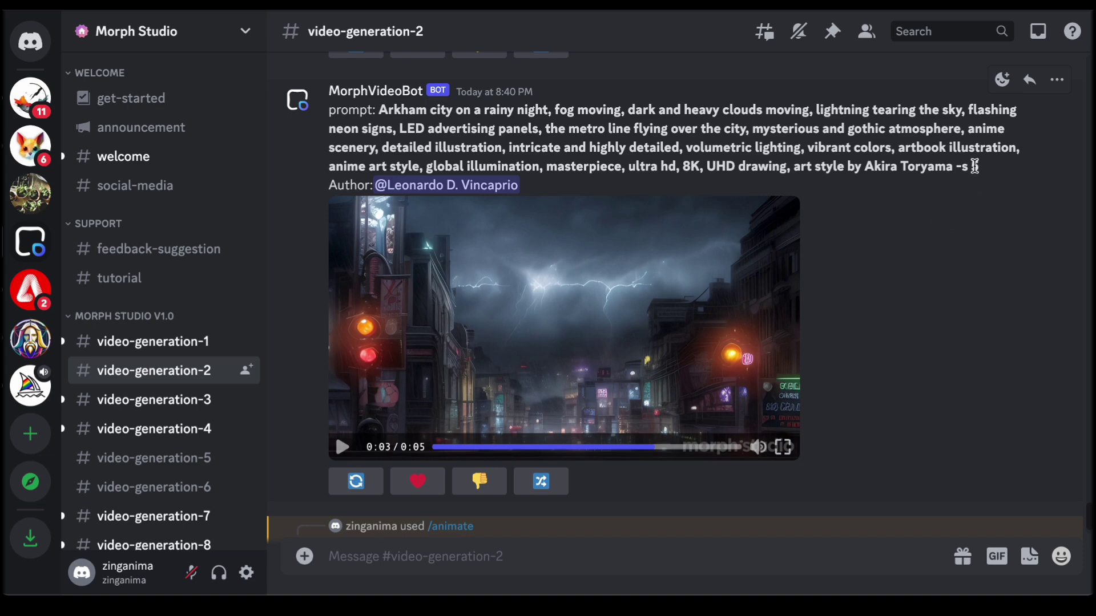
left_click_drag(961, 168, 977, 170)
left_click(985, 229)
- Browse earlier generations and play the two rainy night image-to-video results, including the one using "-camera pan up right -s 5"
scroll(844, 302, "up", 6)
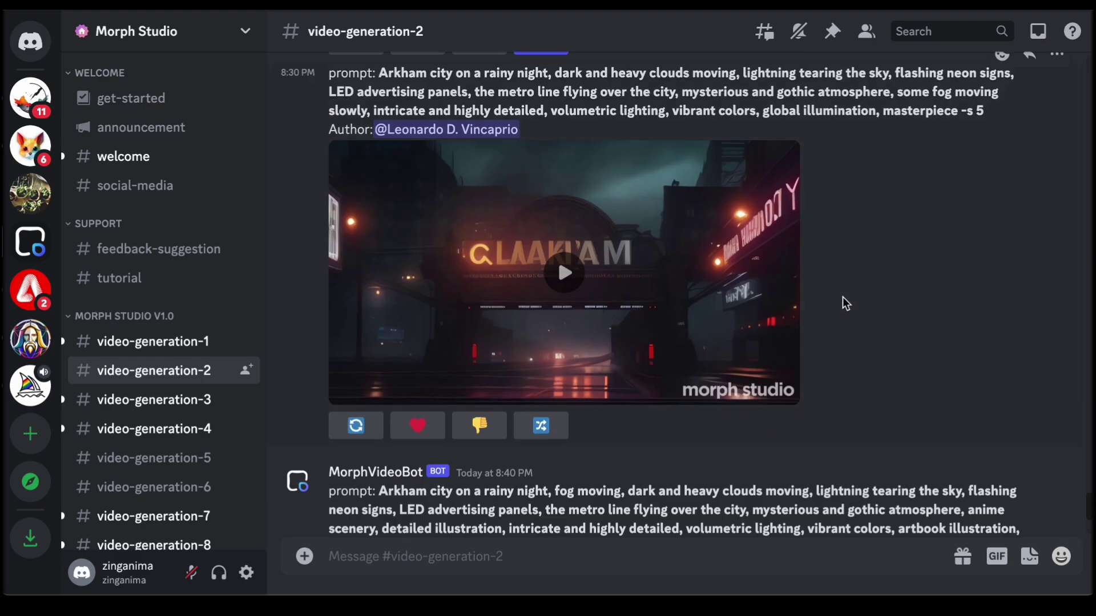
scroll(842, 297, "up", 10)
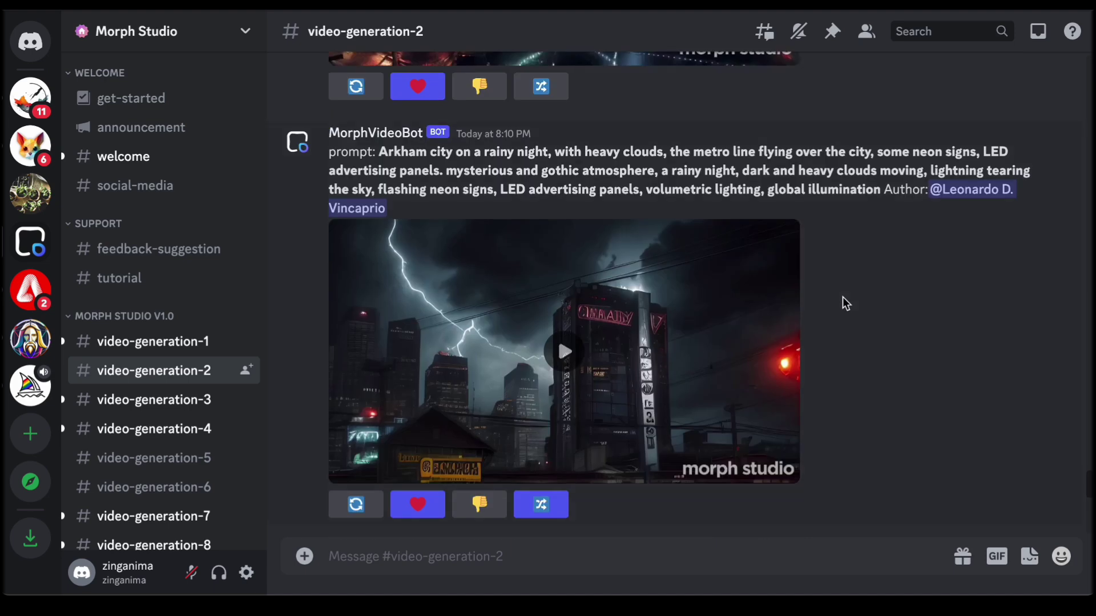
scroll(842, 297, "up", 10)
scroll(843, 297, "up", 1)
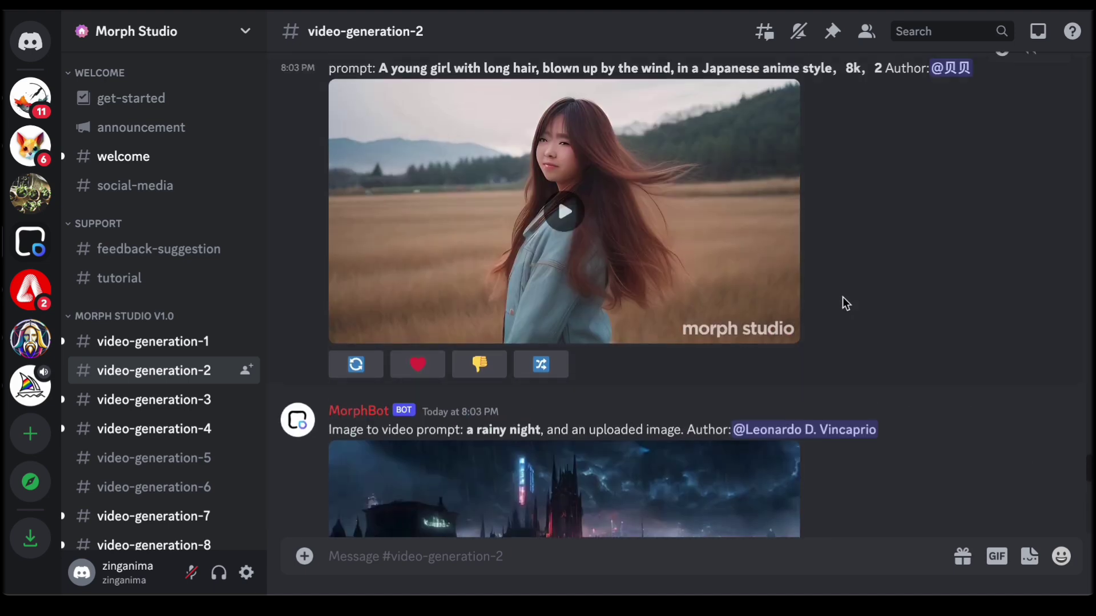
scroll(842, 297, "down", 8)
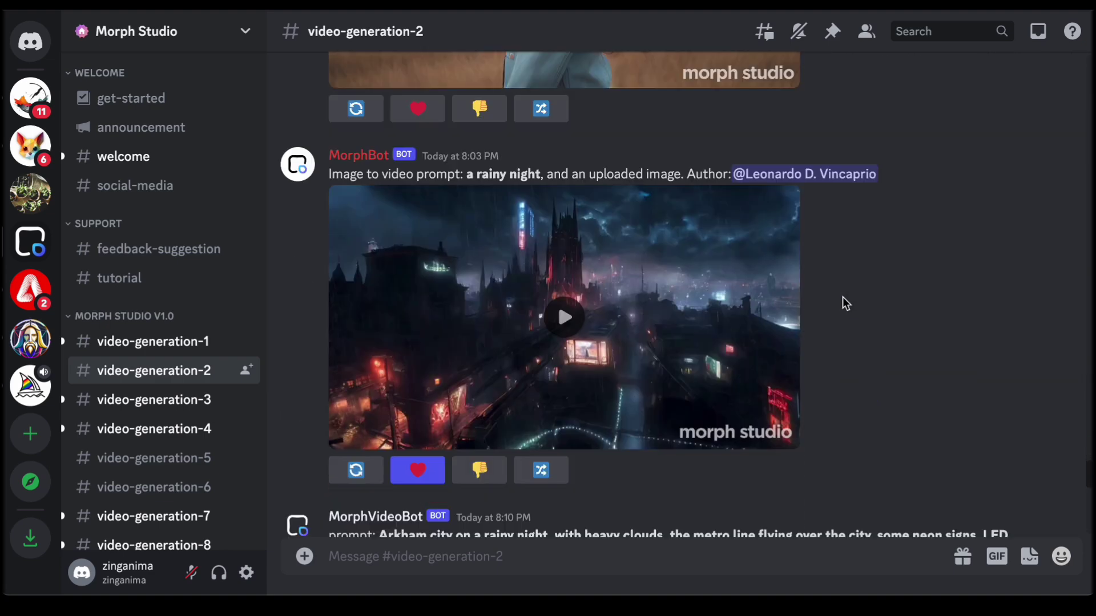
left_click(556, 139)
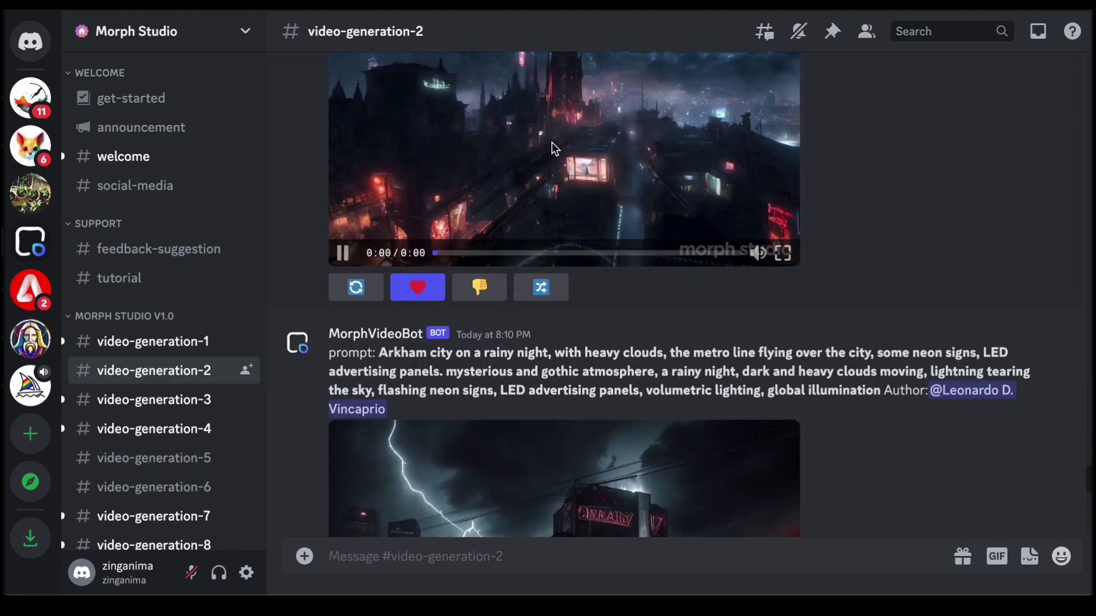
scroll(831, 216, "up", 3)
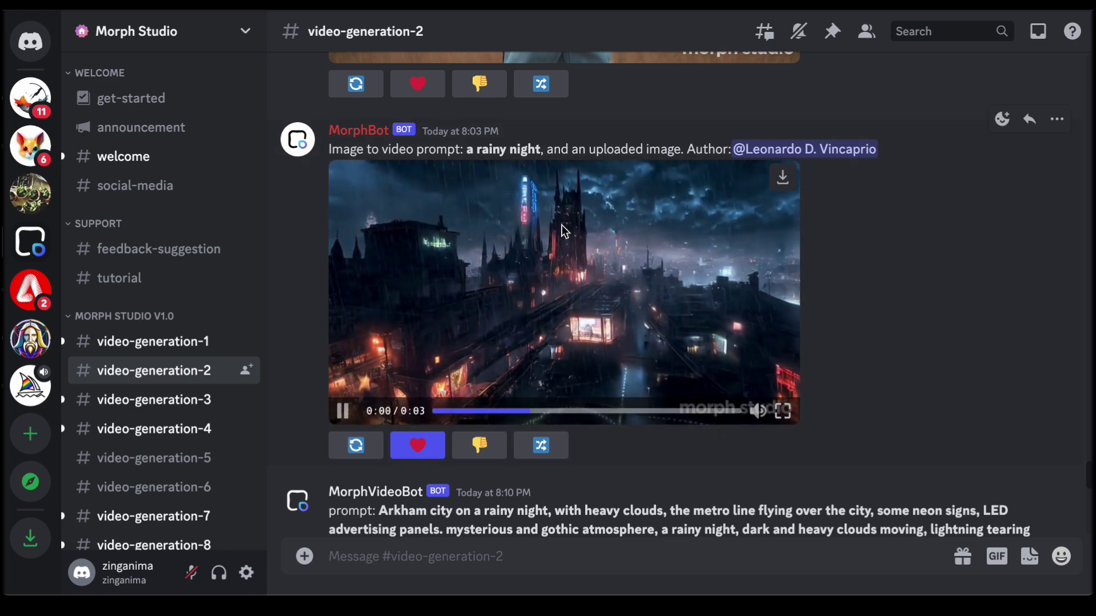
scroll(923, 234, "up", 10)
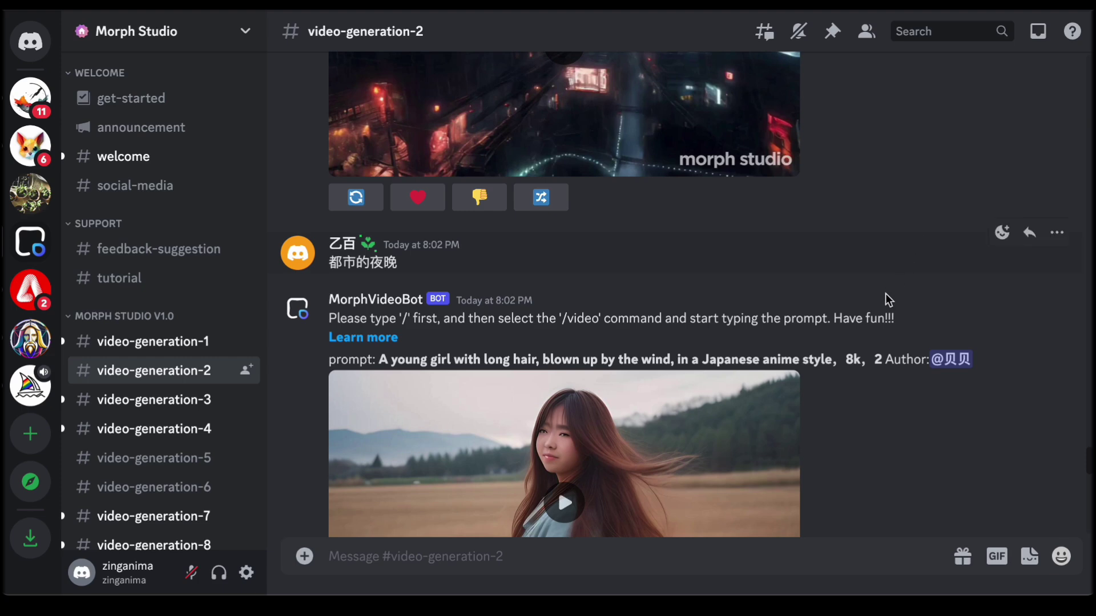
scroll(873, 311, "up", 6)
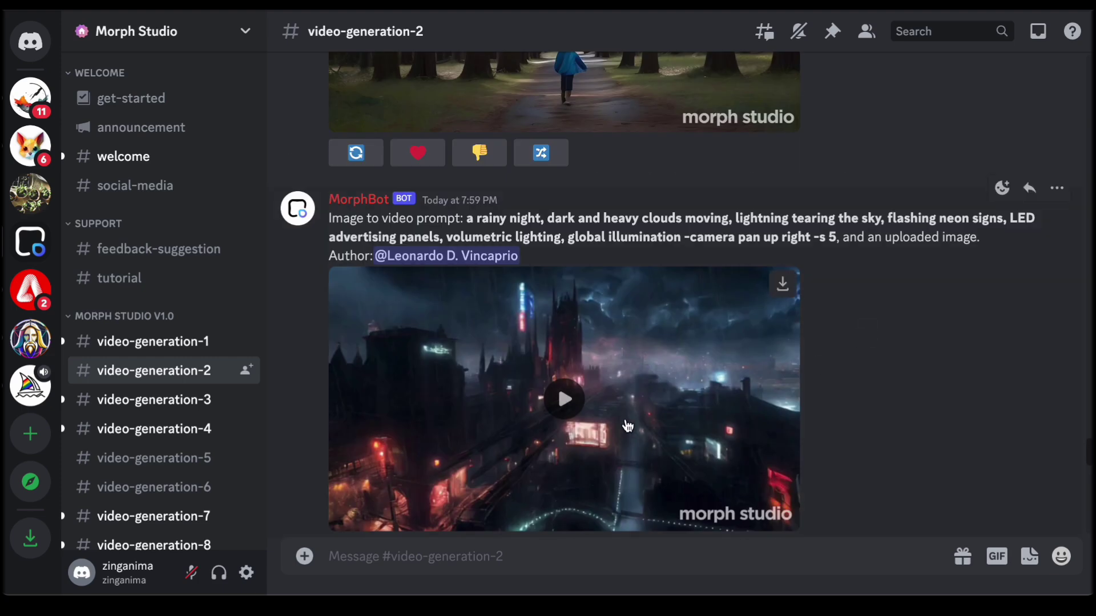
left_click(564, 398)
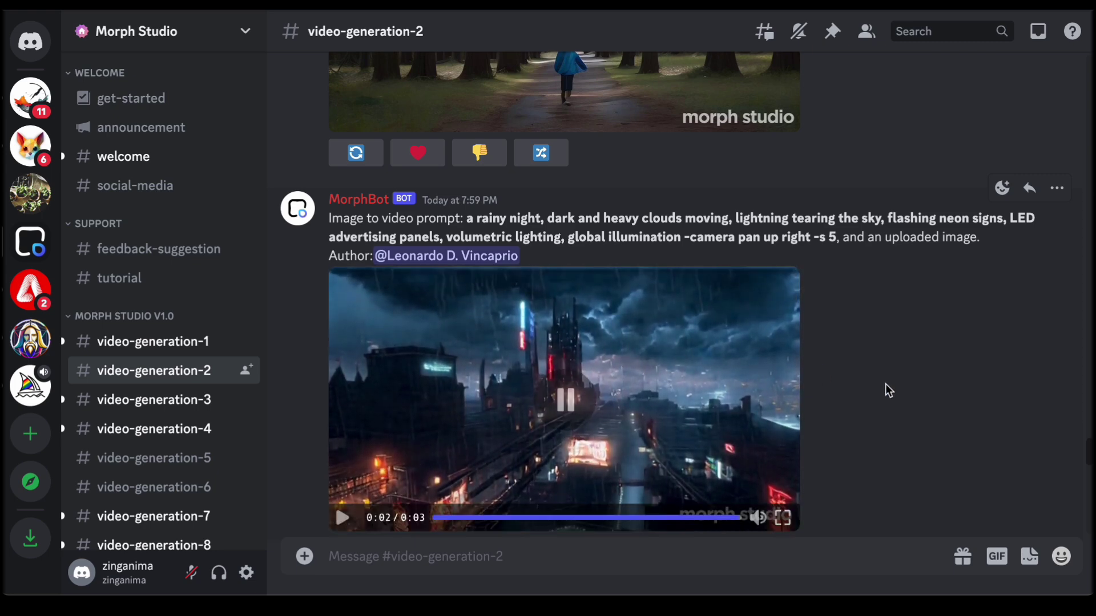
- Play the generated videos of the girl in a dark forest and of the happy cheered baby
scroll(885, 391, "up", 5)
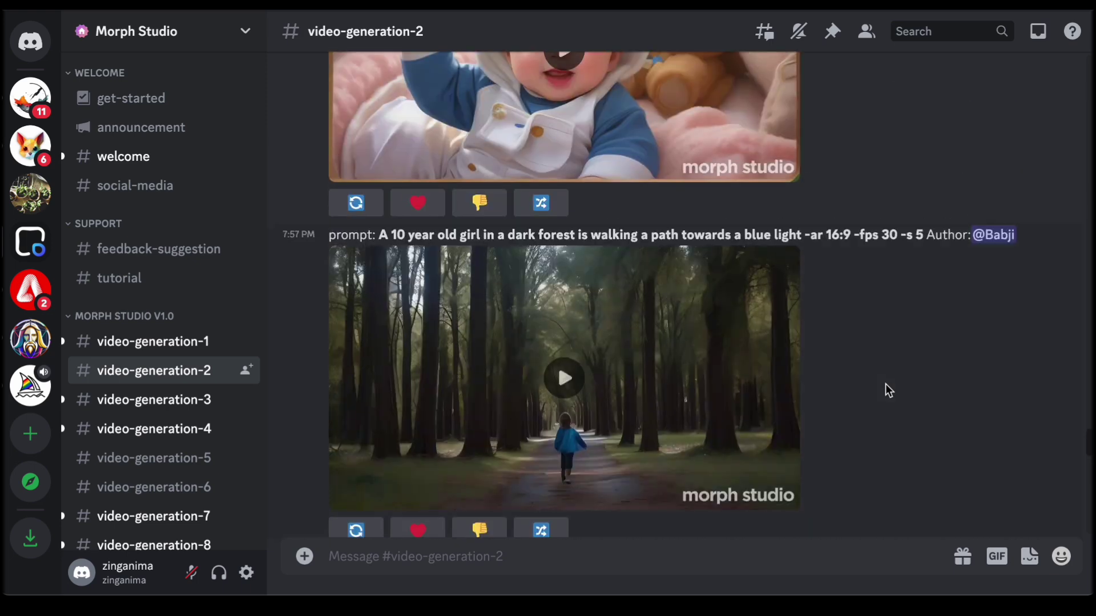
left_click(560, 376)
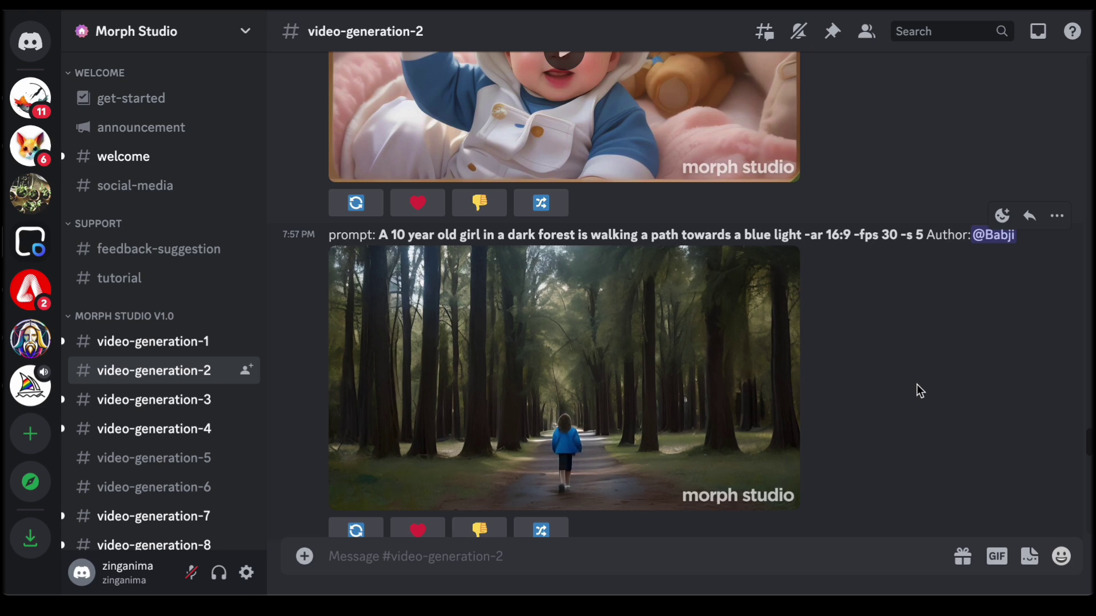
scroll(917, 385, "up", 5)
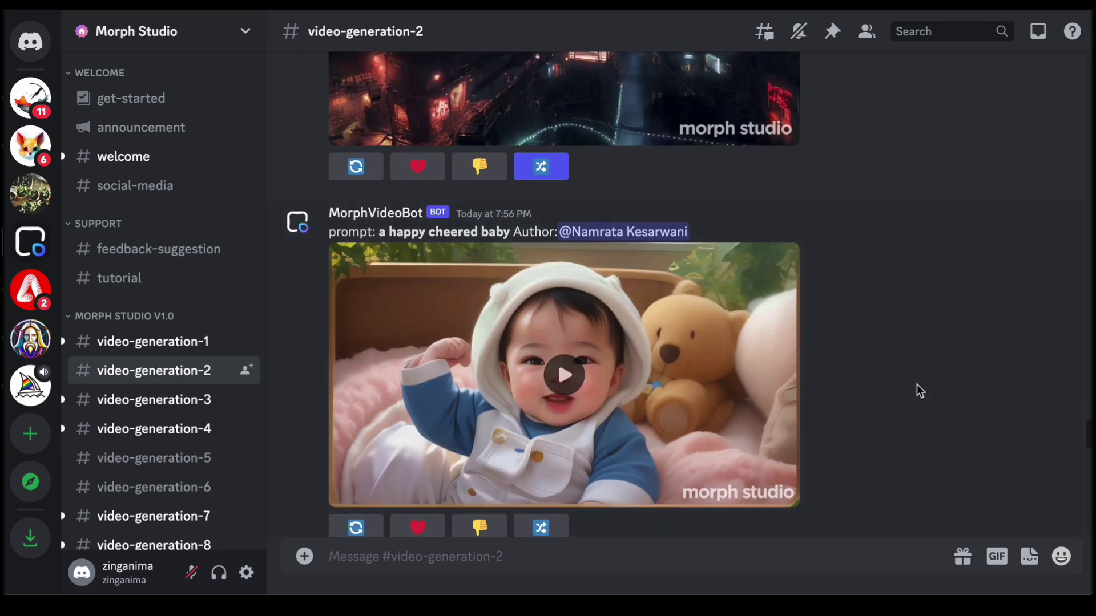
left_click(552, 368)
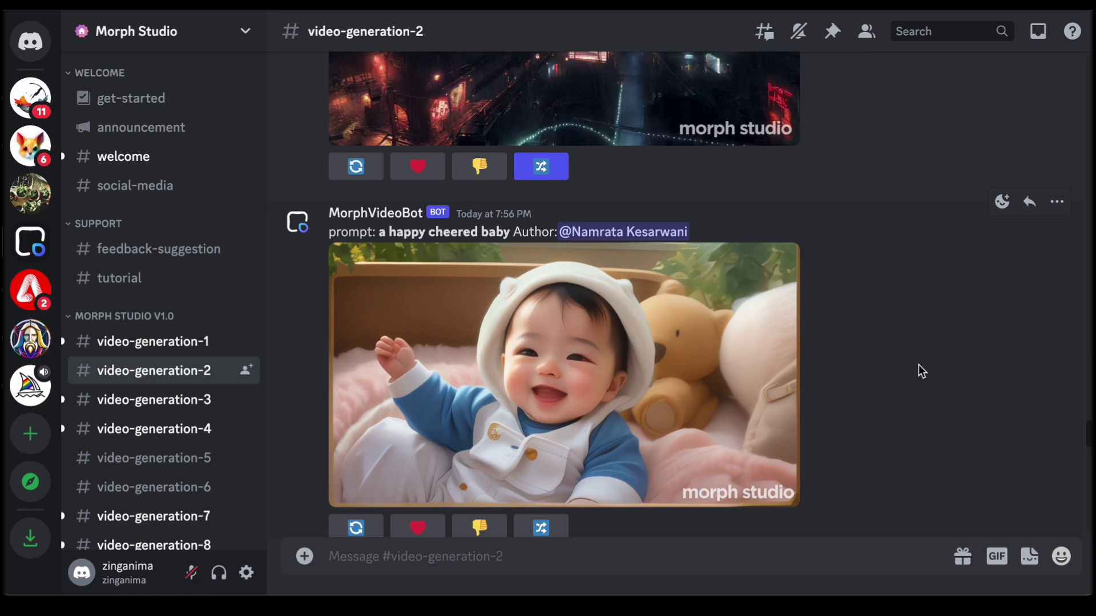
- Start a /video command in the video-generation-2 channel with the prompt "1918's boy and girl in a coffee shop"
scroll(919, 365, "down", 15)
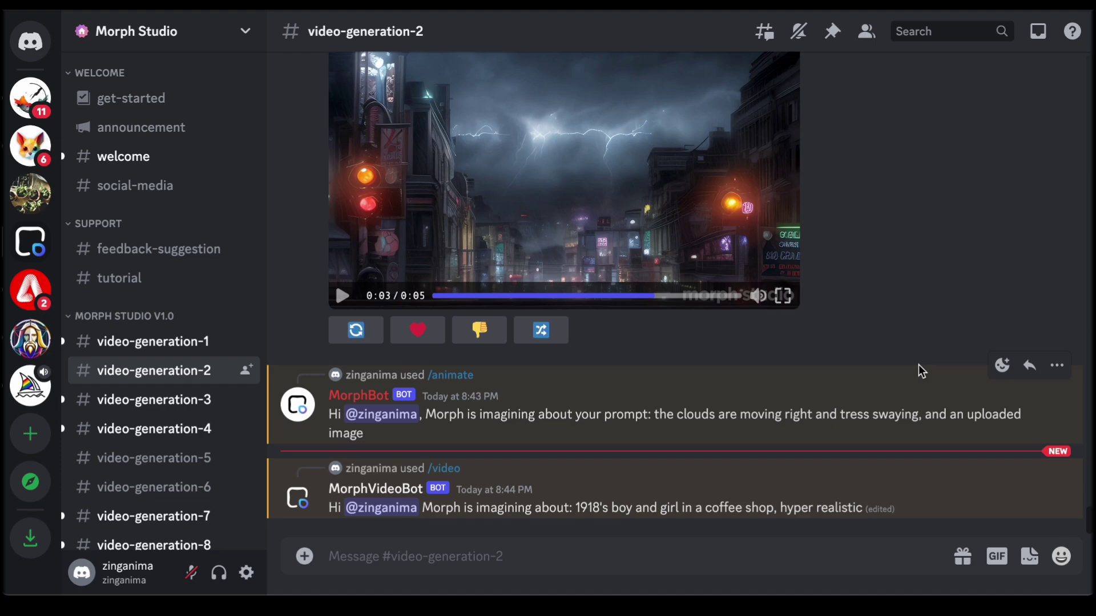
left_click(367, 556)
type("/")
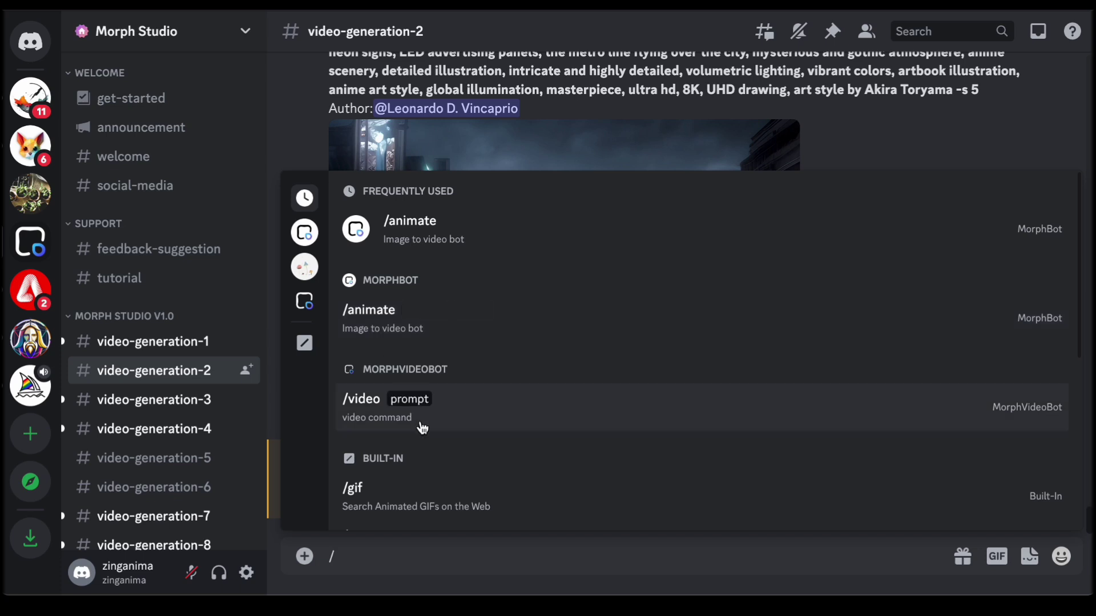
left_click(393, 416)
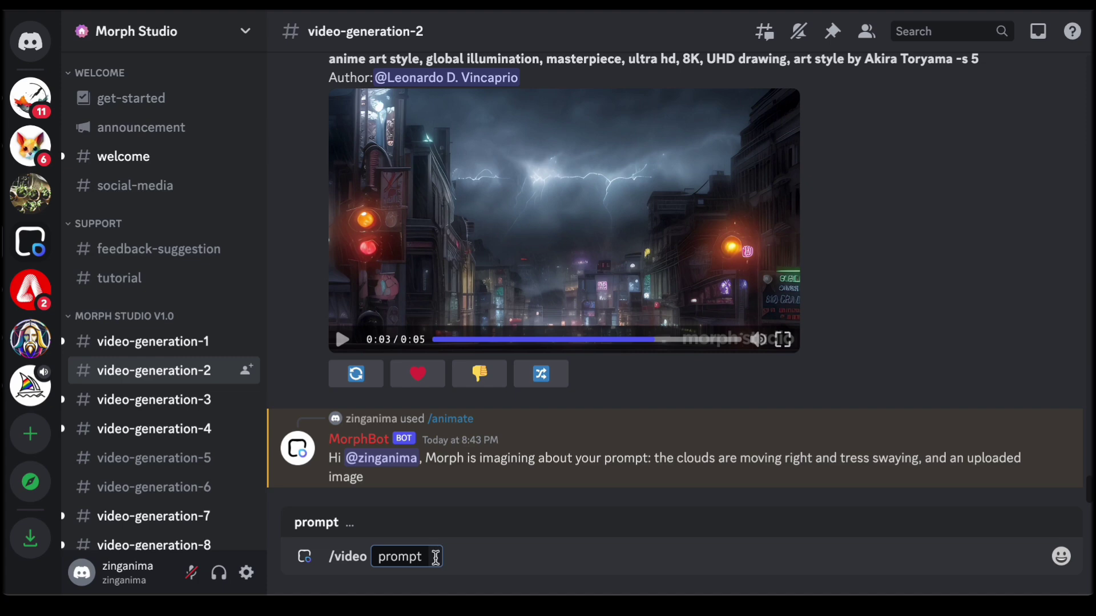
type("1918")
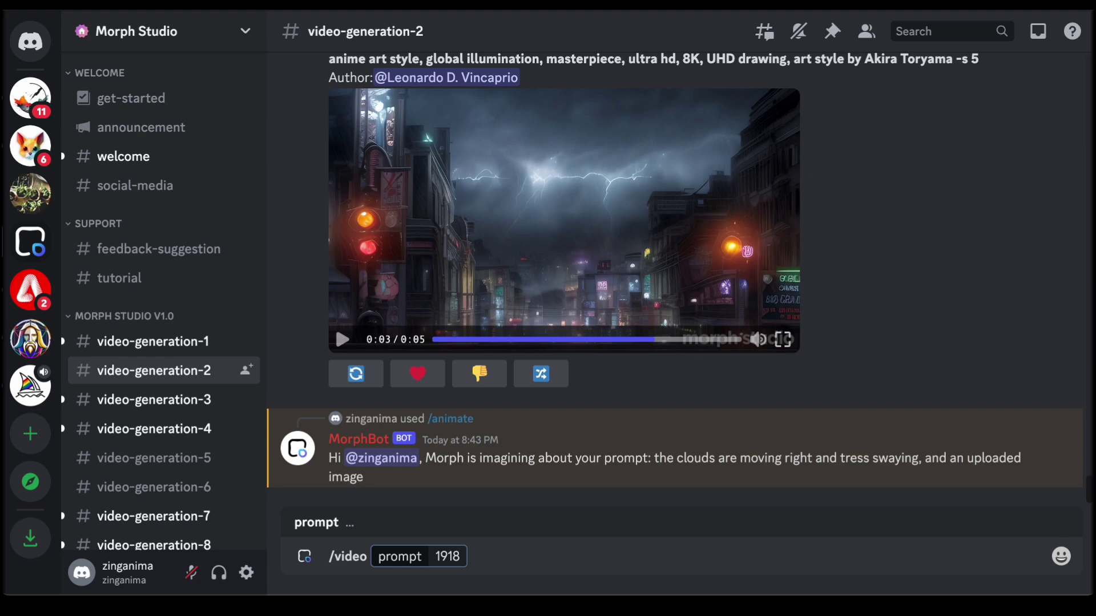
key("BackSpace")
key("BackSpace")
type("18's bot")
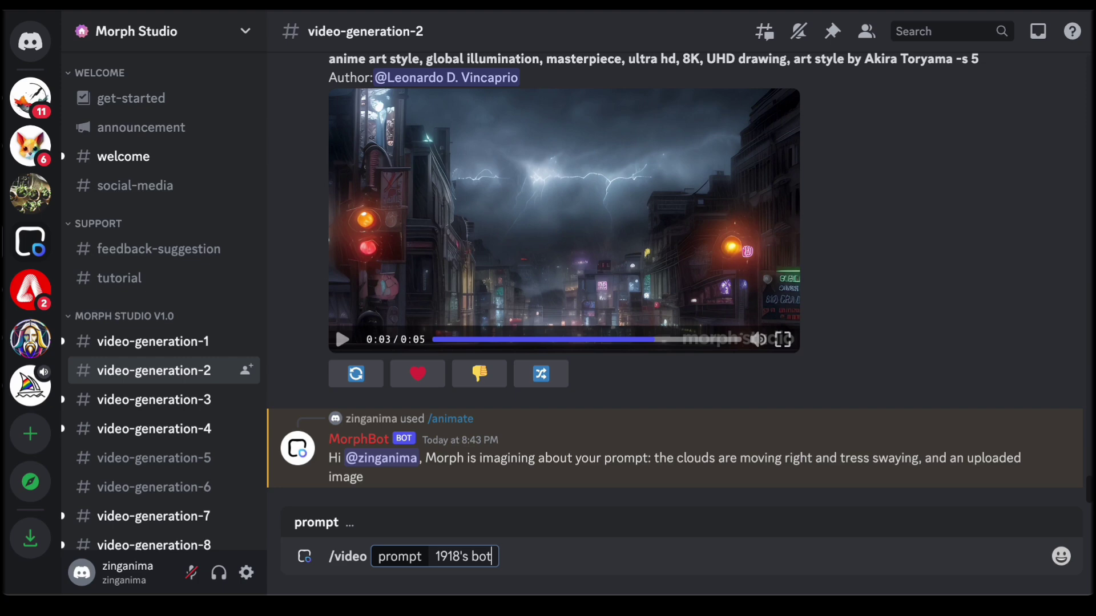
key("BackSpace")
type("y and girl")
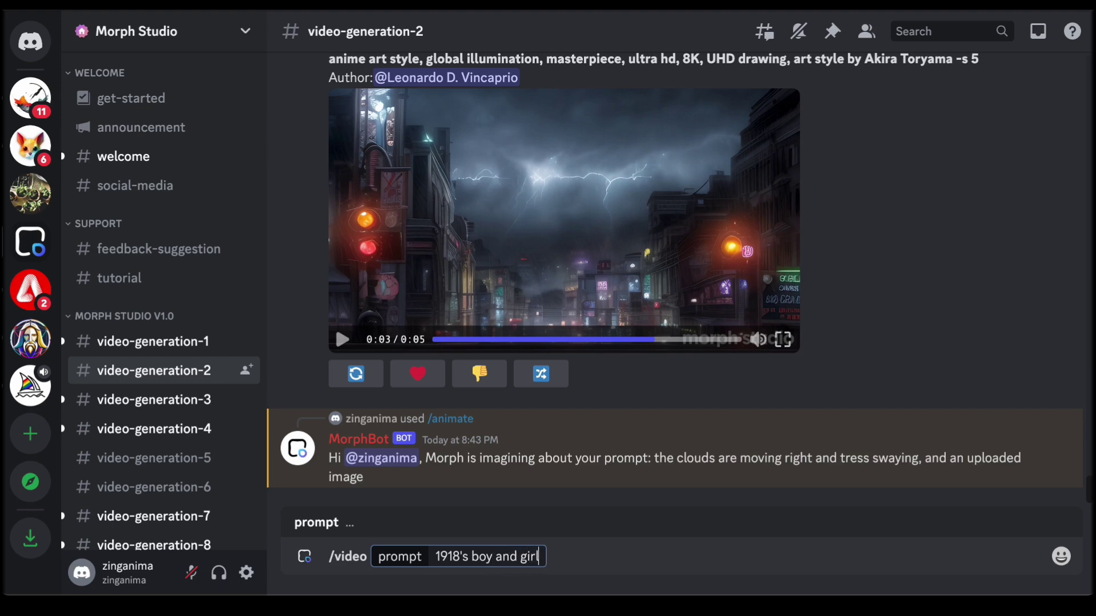
type(" in aco")
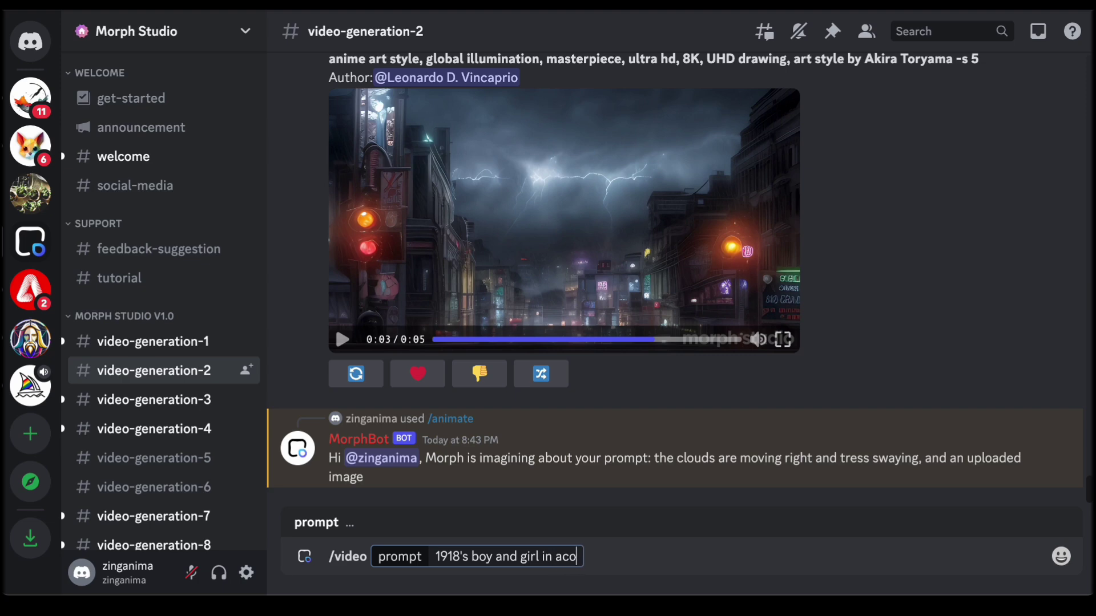
key("BackSpace")
key("BackSpace")
type("coffee sh")
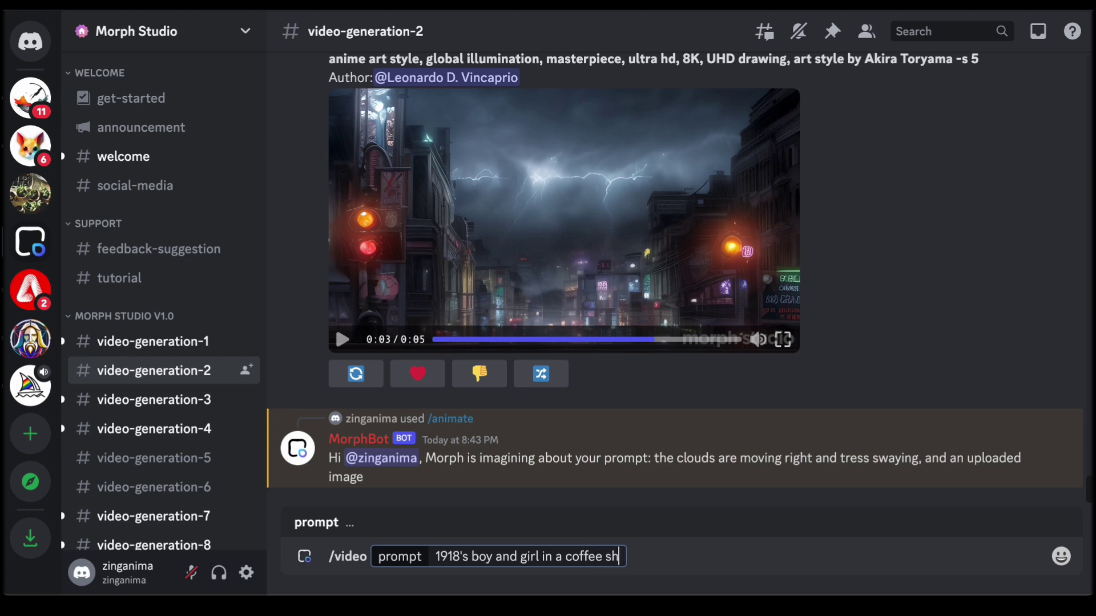
type("op")
- Extend the video prompt with ", hyper realistic" and send the command
type(", nyp")
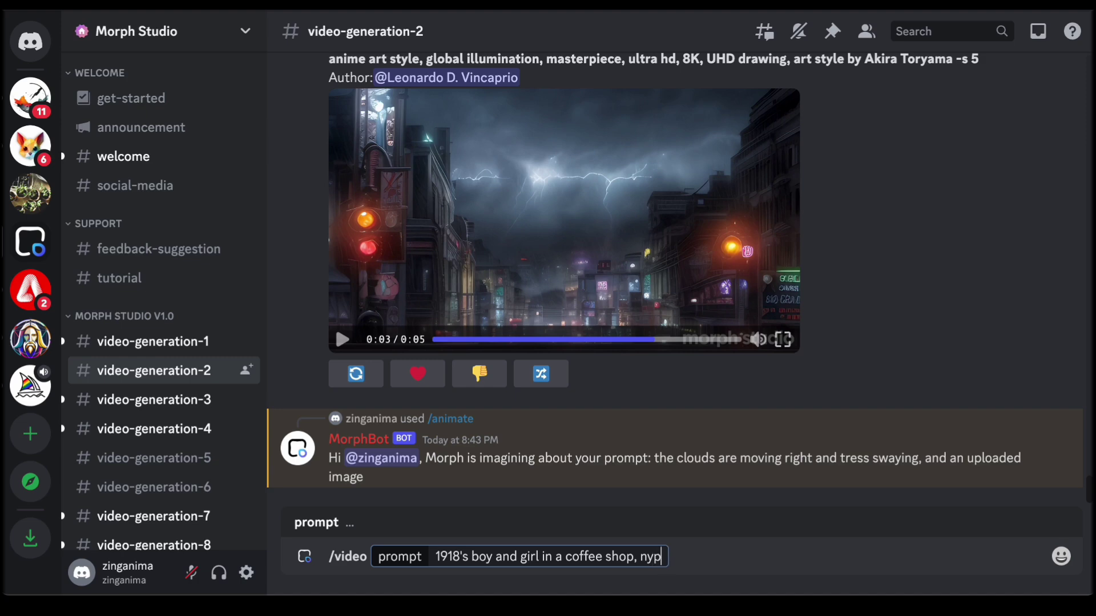
type("er real")
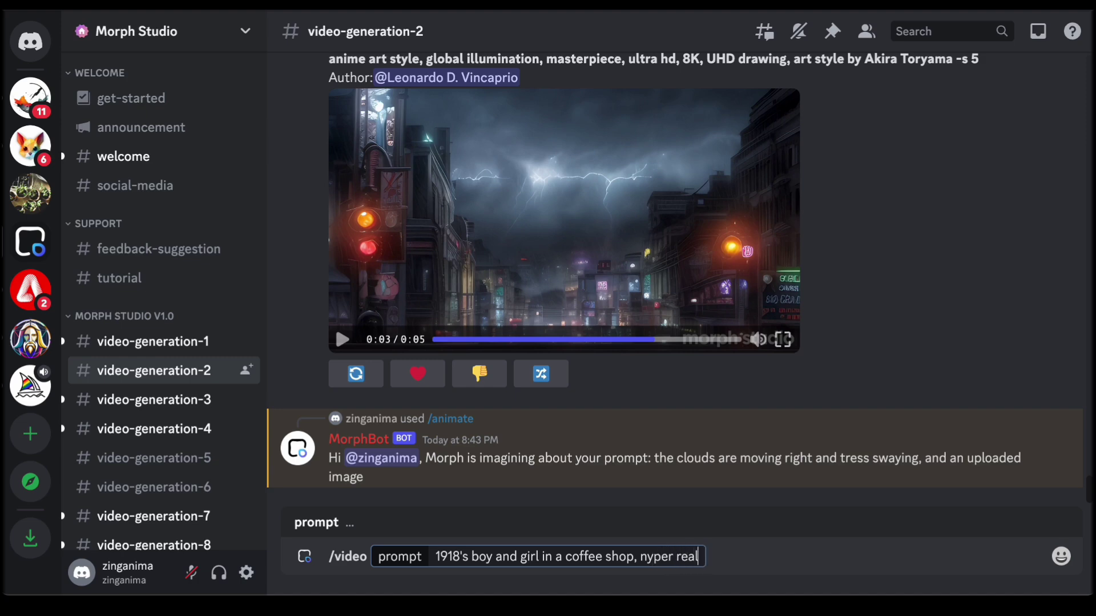
key("BackSpace")
key("BackSpace")
key("BackSpace")
key("BackSpace")
key("BackSpace")
key("BackSpace")
key("BackSpace")
key("BackSpace")
key("BackSpace")
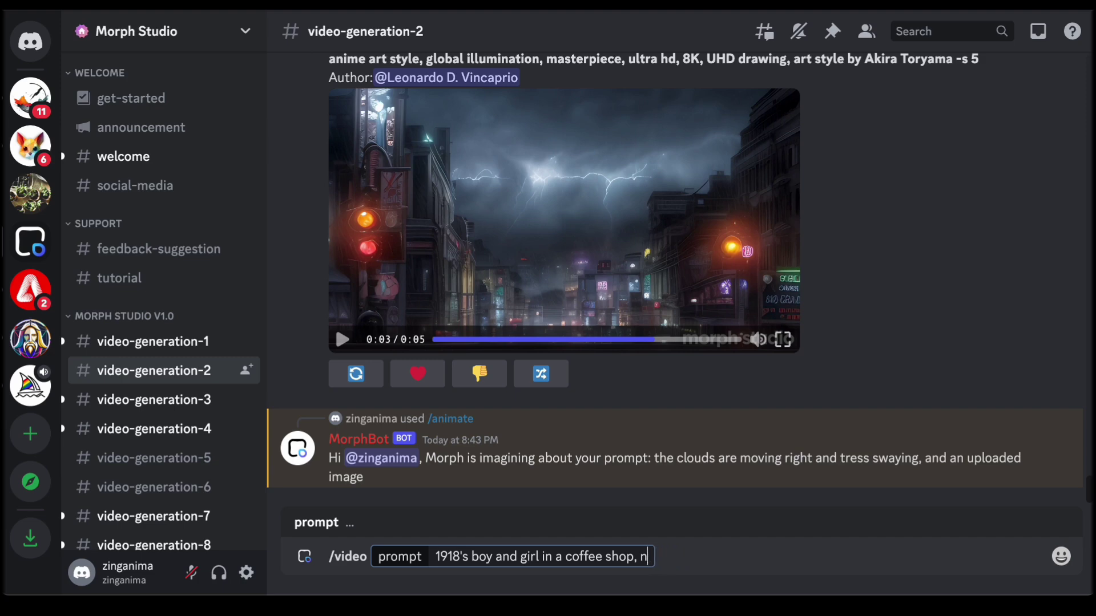
key("BackSpace")
type("hyper")
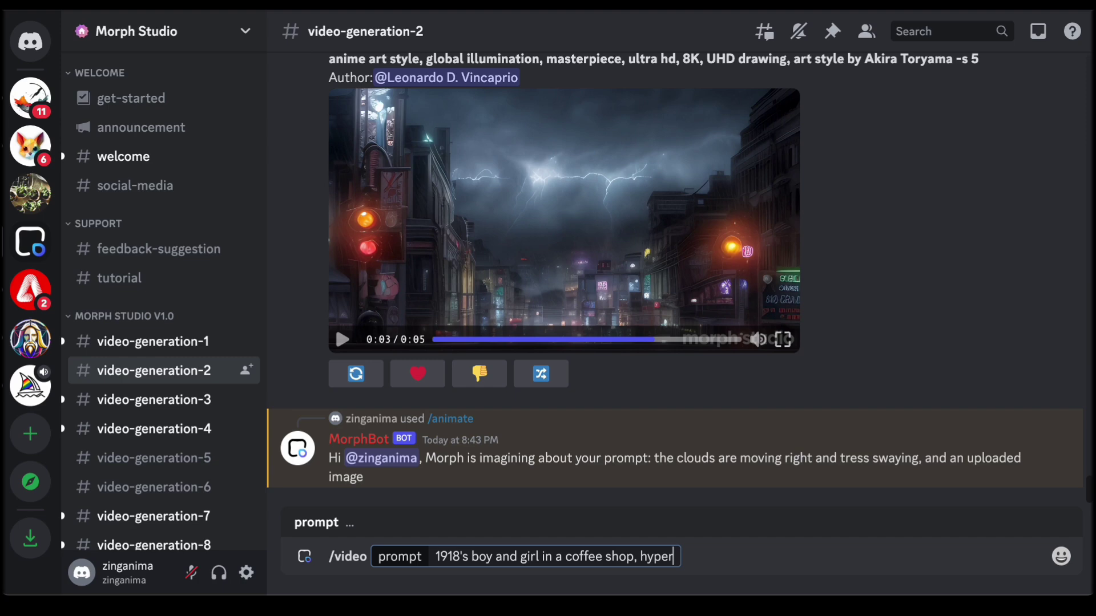
type(" realist")
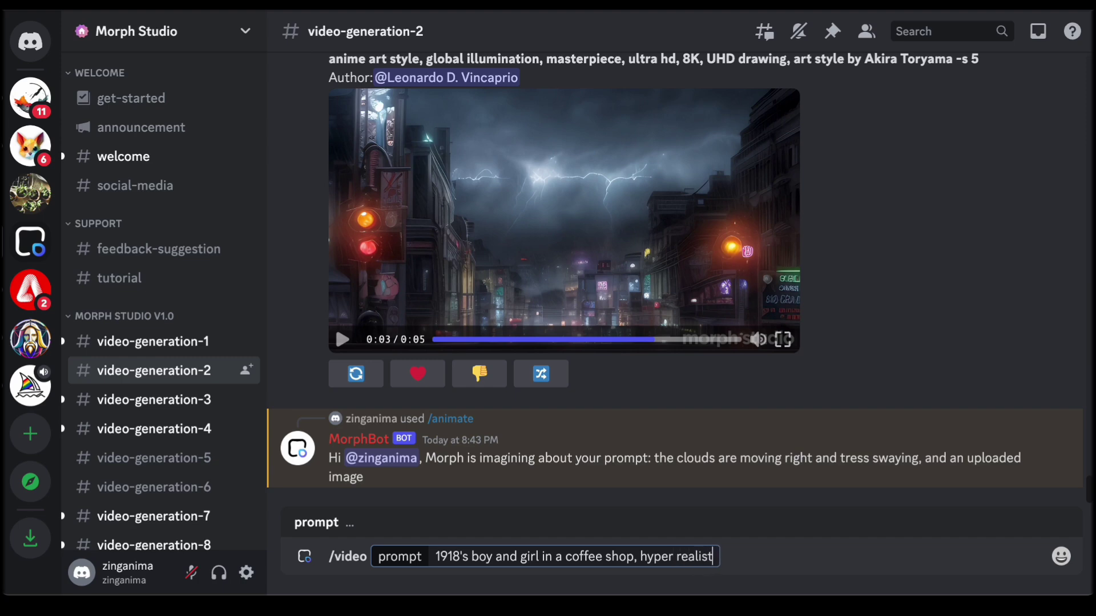
type("ic")
key("Return")
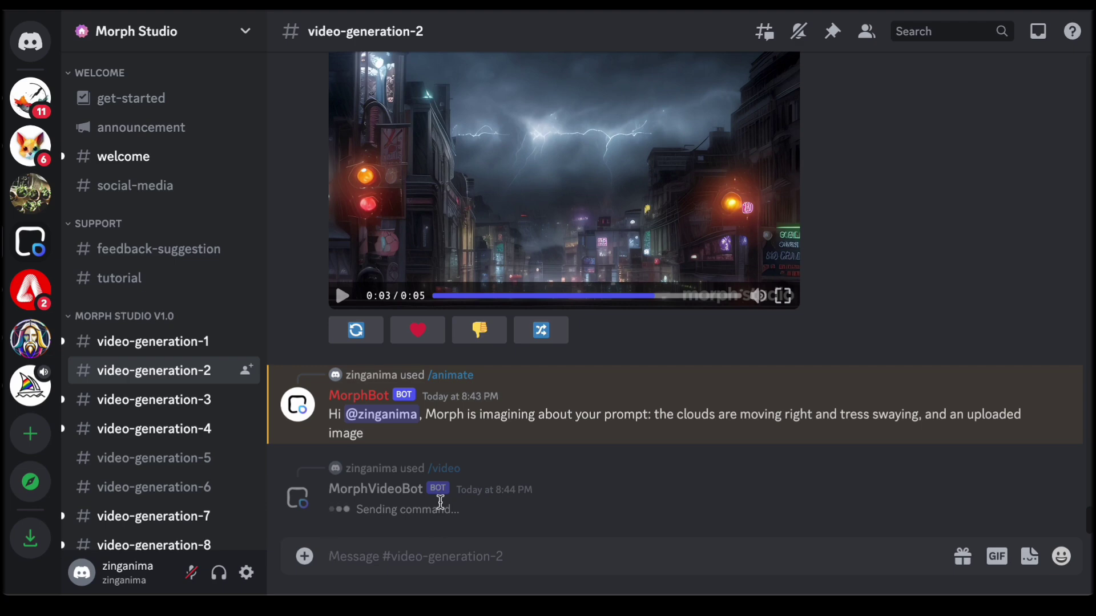
- Browse the channel's earlier generations back to the village hut house video
scroll(910, 190, "up", 5)
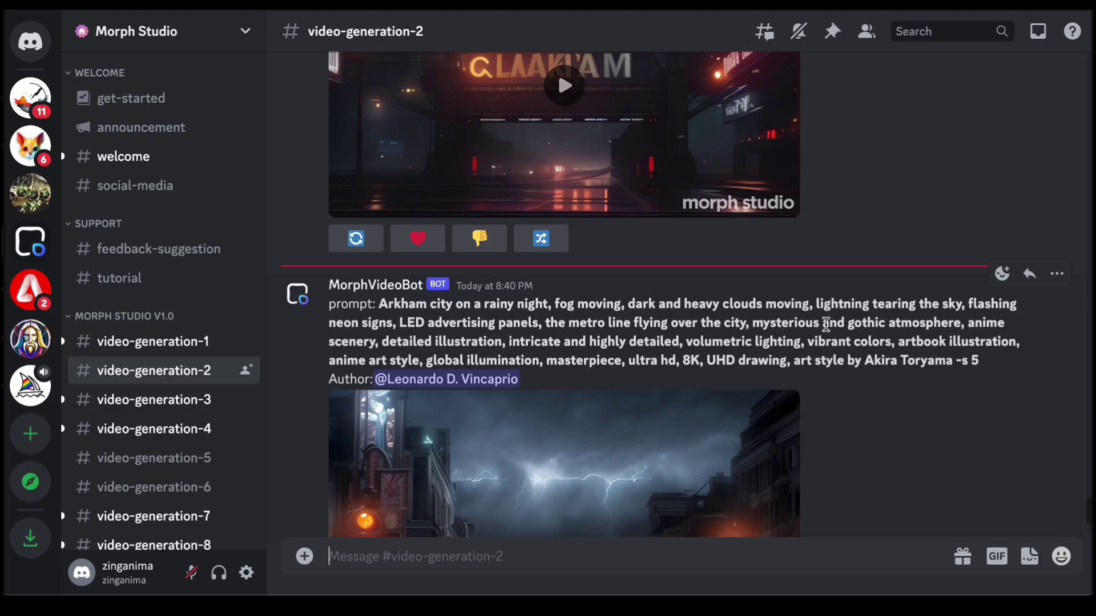
scroll(574, 308, "up", 10)
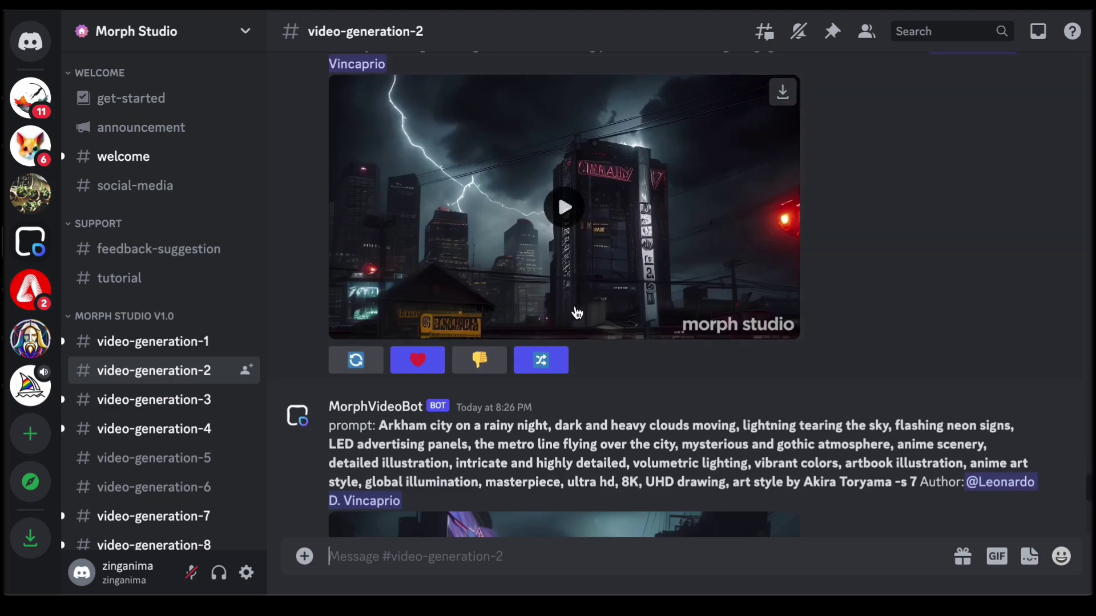
scroll(576, 312, "up", 10)
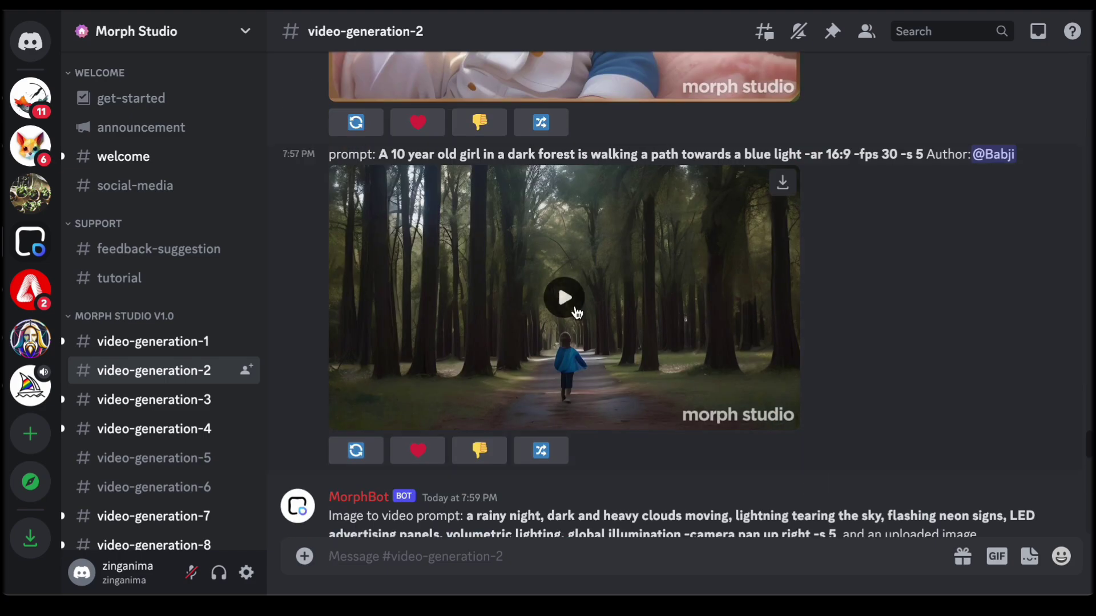
scroll(576, 312, "down", 8)
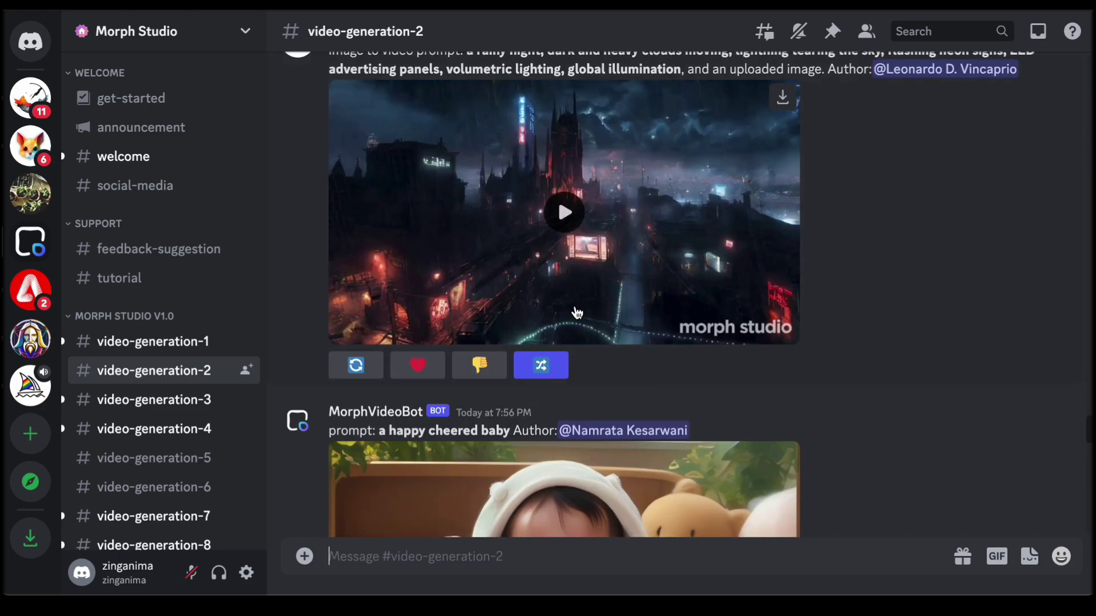
scroll(576, 312, "up", 10)
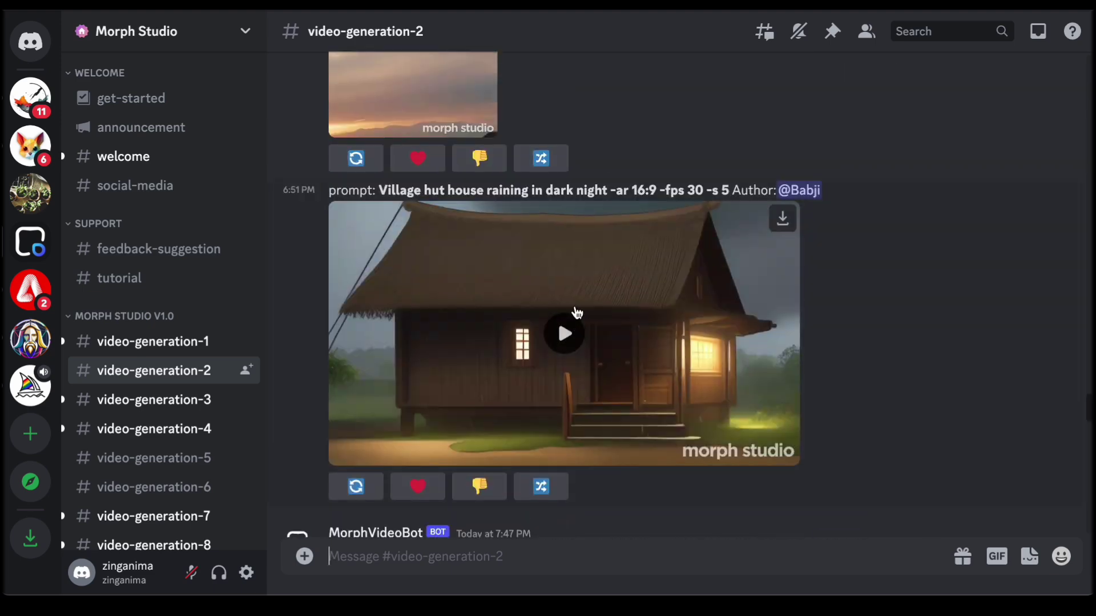
- Review the available slash commands, including those of MorphBot-testing, MorphVideoBot and MorphBot, and close the command list
type("/")
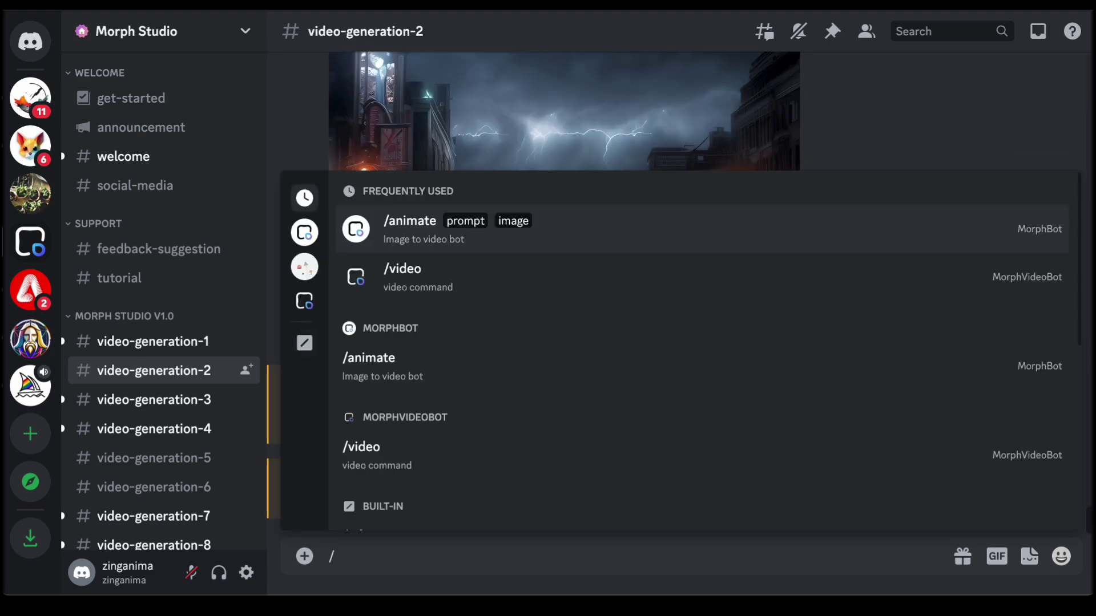
scroll(455, 387, "down", 5)
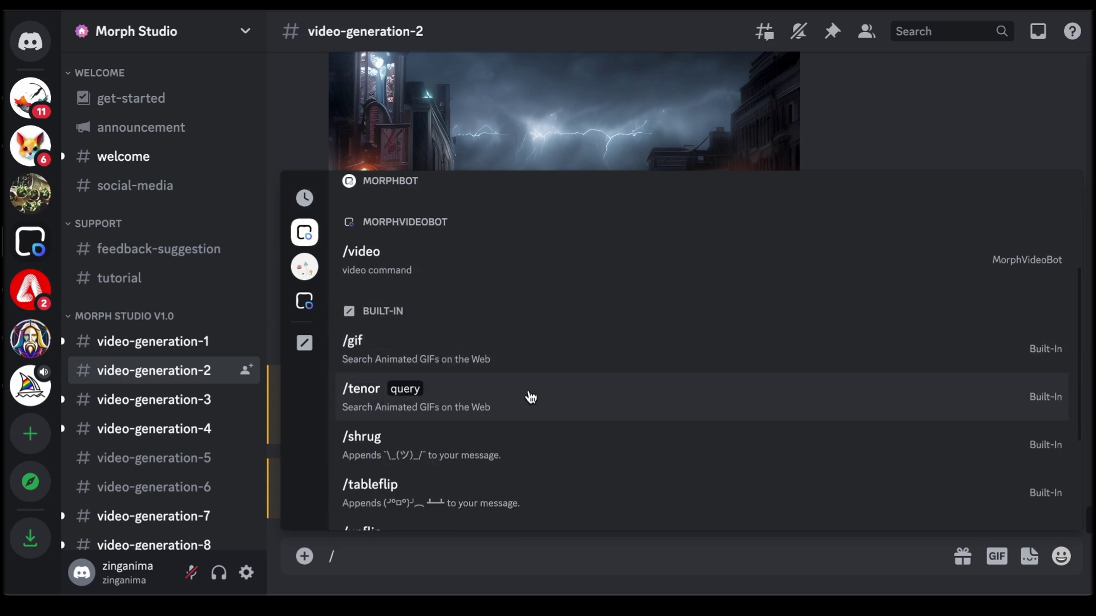
scroll(545, 375, "down", 2)
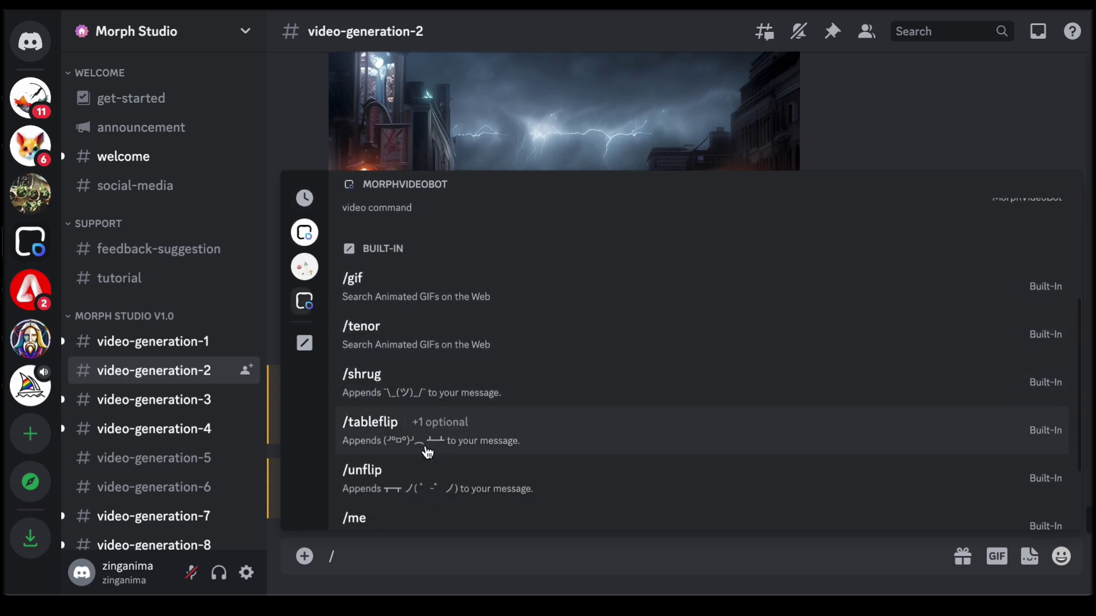
scroll(428, 452, "down", 4)
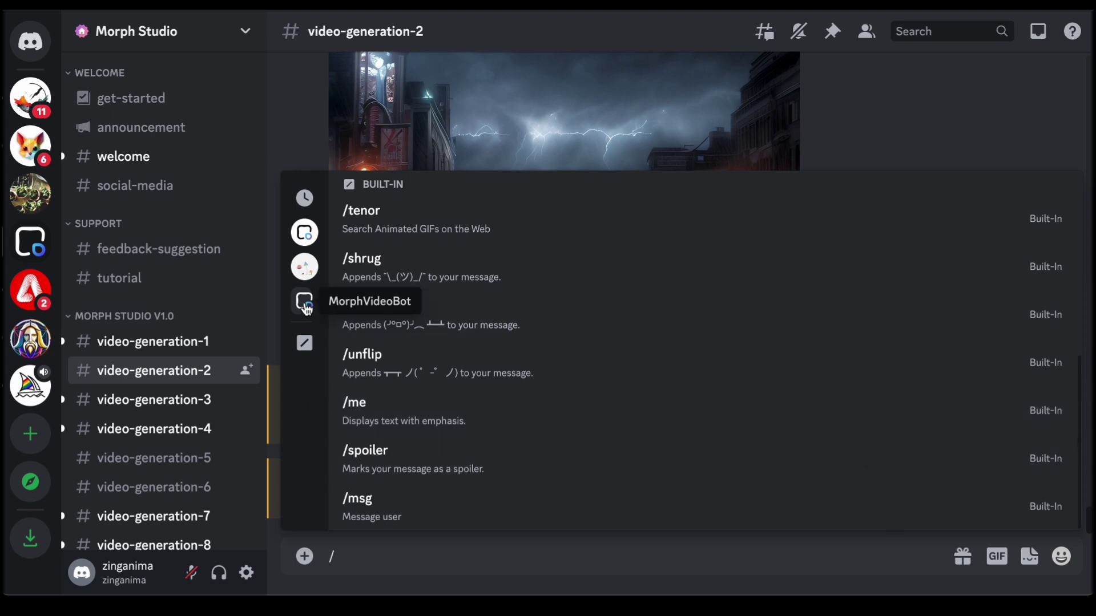
left_click(304, 267)
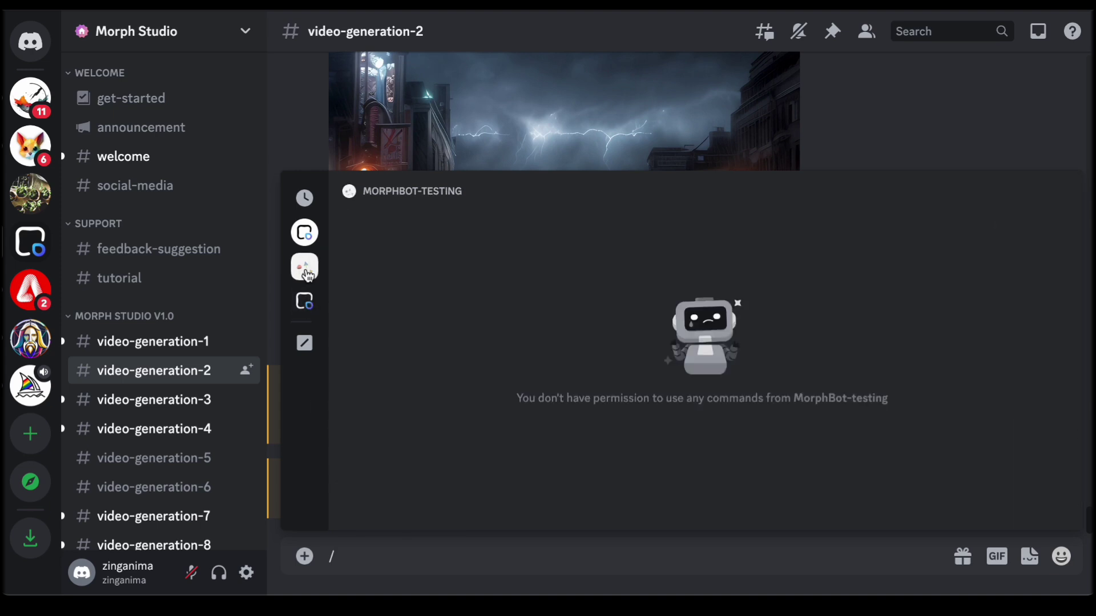
left_click(304, 316)
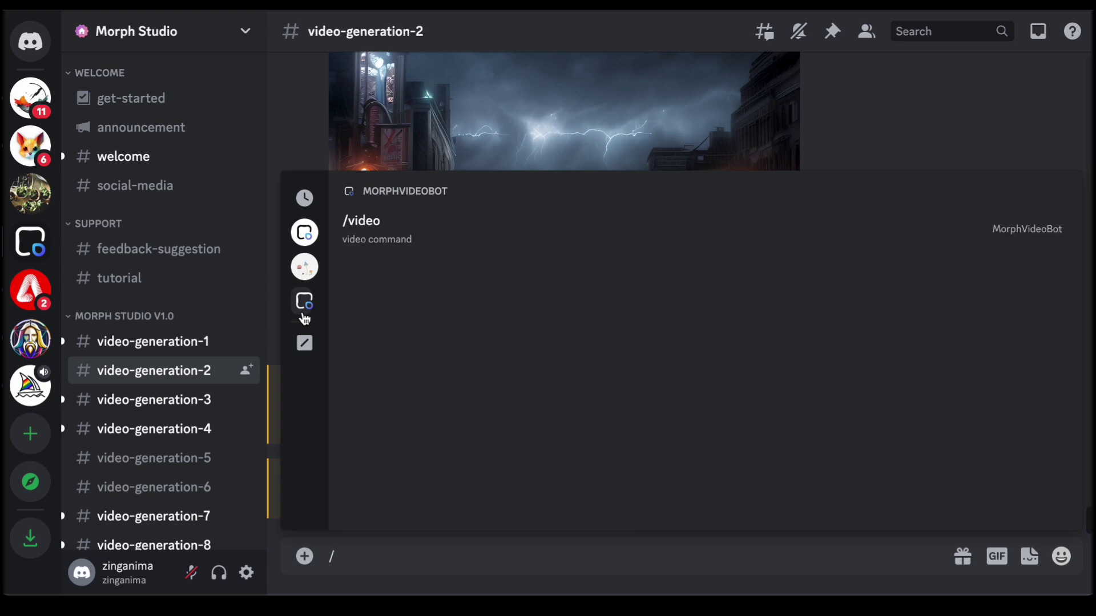
left_click(305, 232)
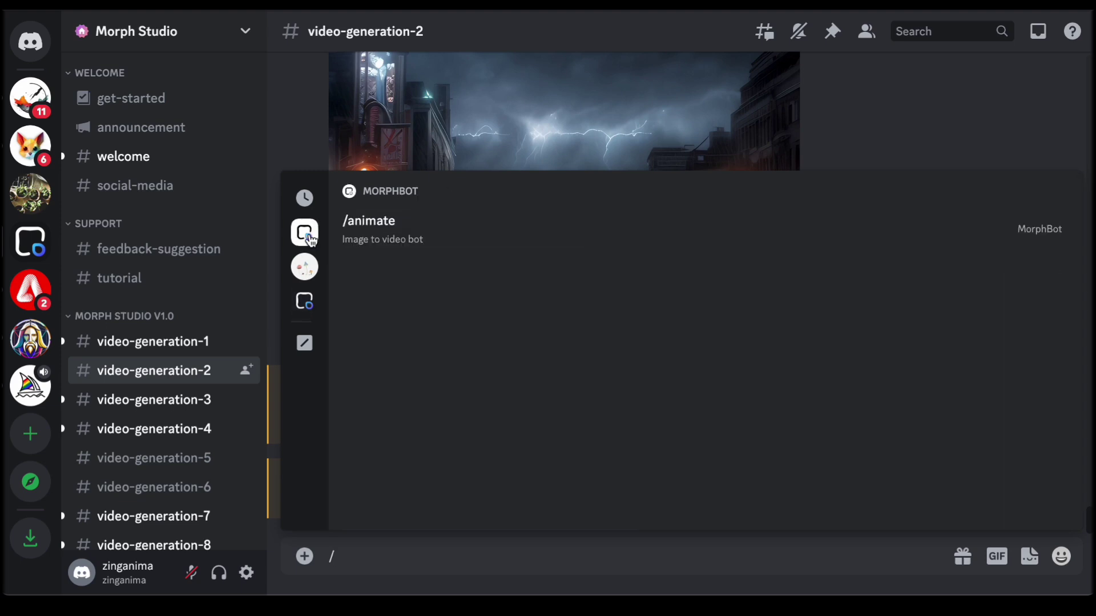
left_click(304, 267)
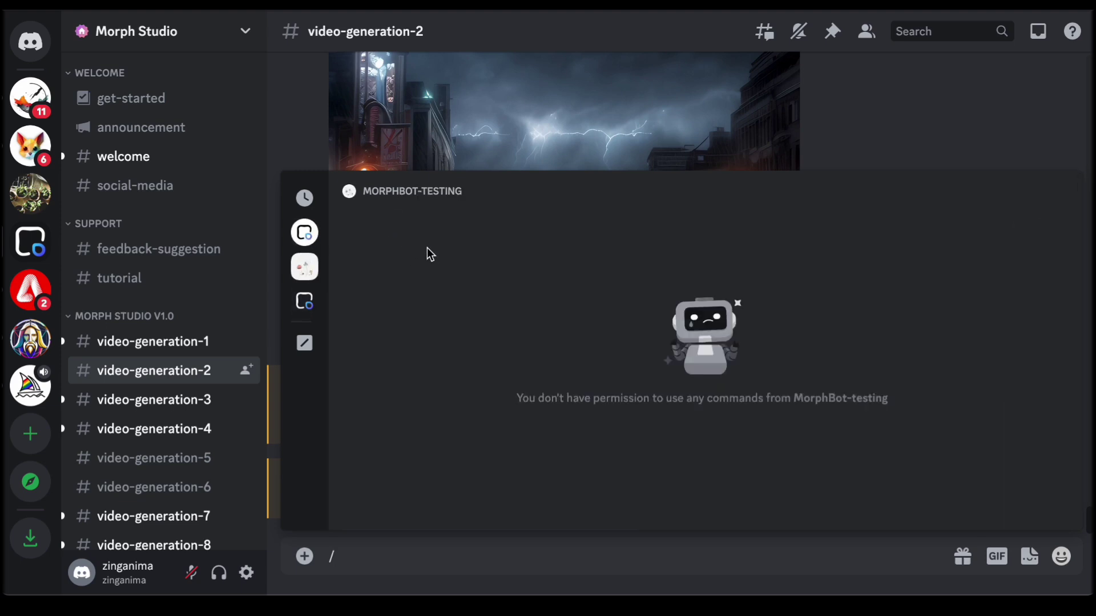
key("Escape")
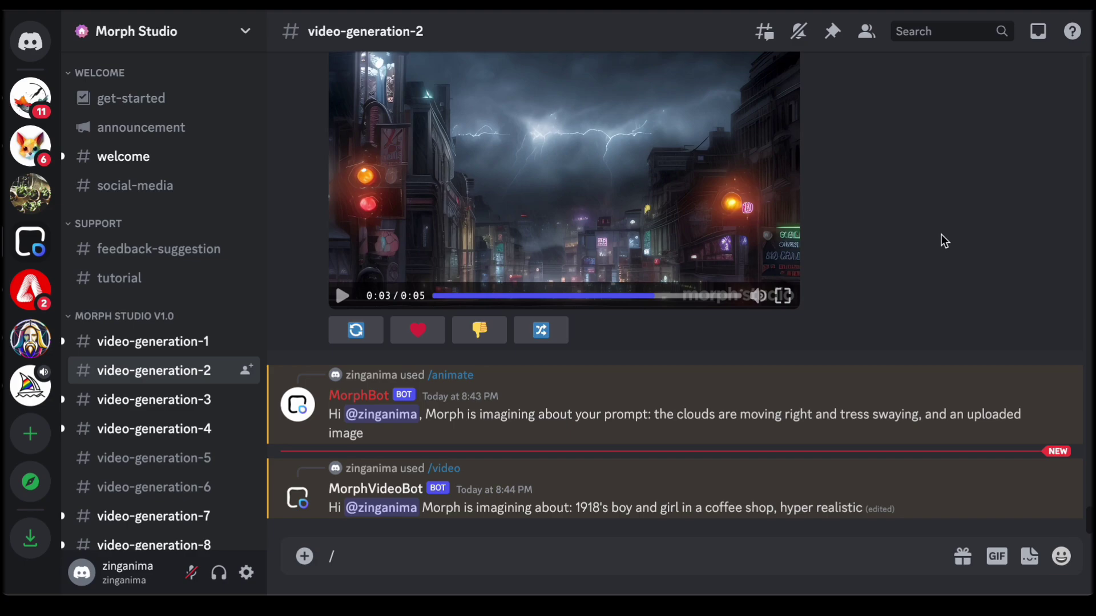
- Find and play the generated videos of the laptop coding tutorial and of the splashing amber and blue liquid sculpture
scroll(945, 241, "up", 15)
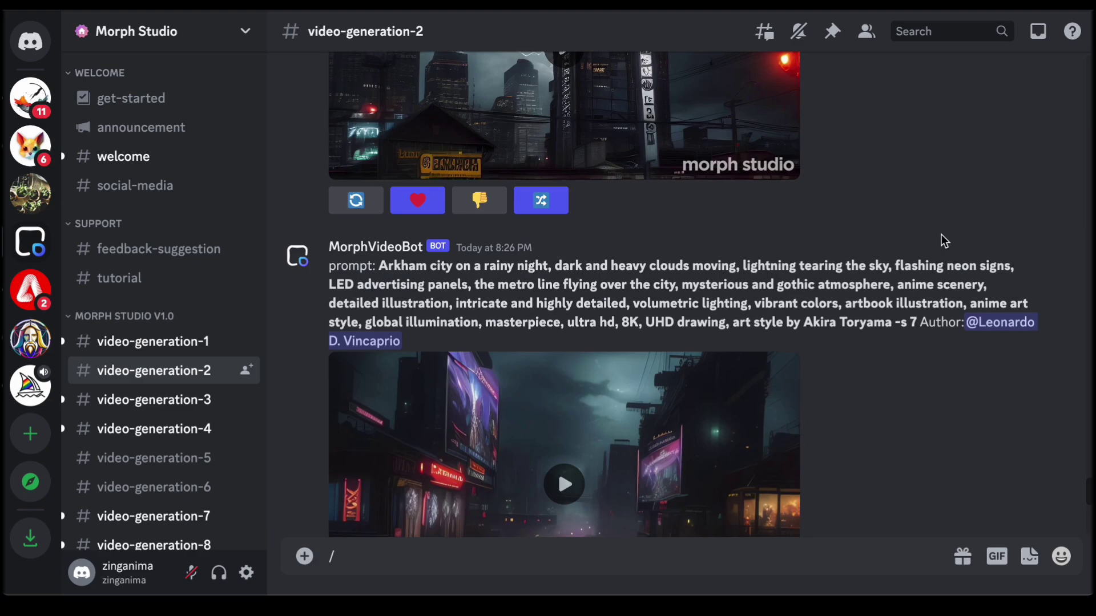
scroll(942, 236, "up", 20)
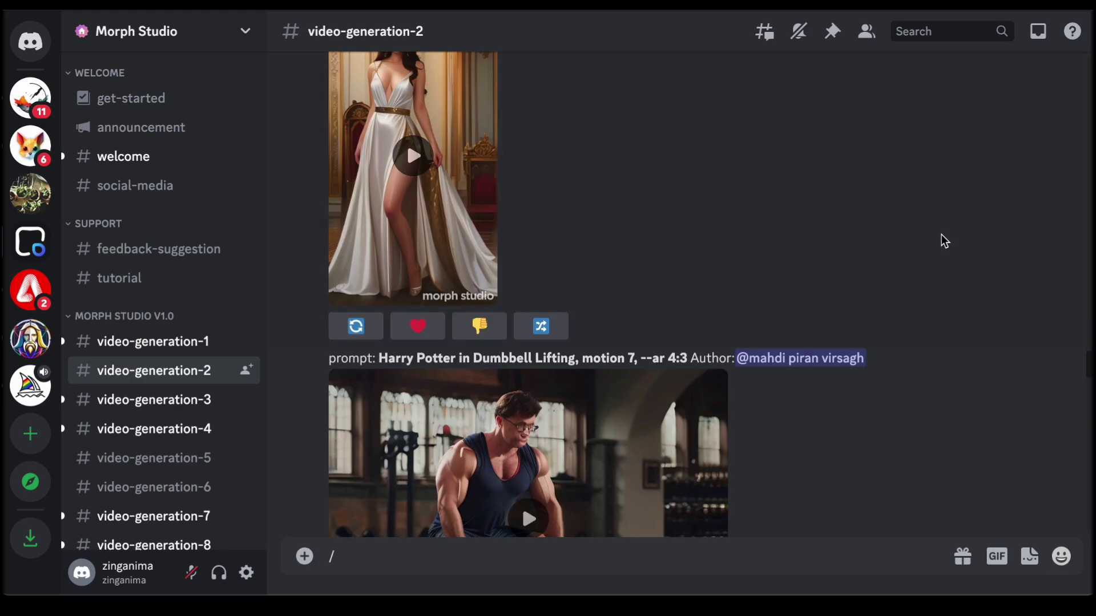
scroll(941, 234, "up", 15)
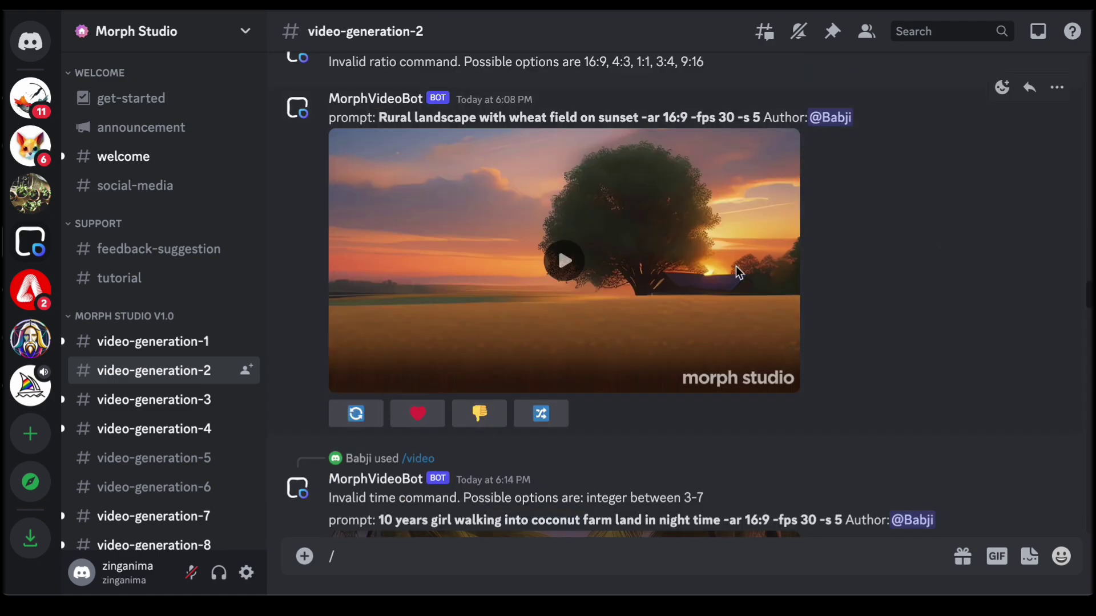
scroll(660, 276, "up", 10)
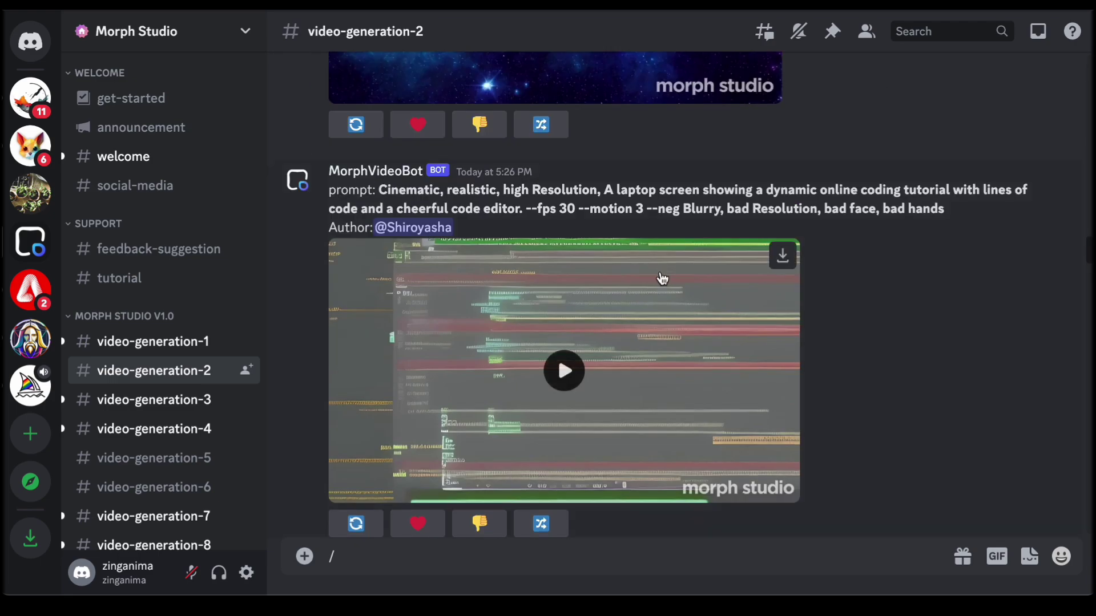
left_click(562, 379)
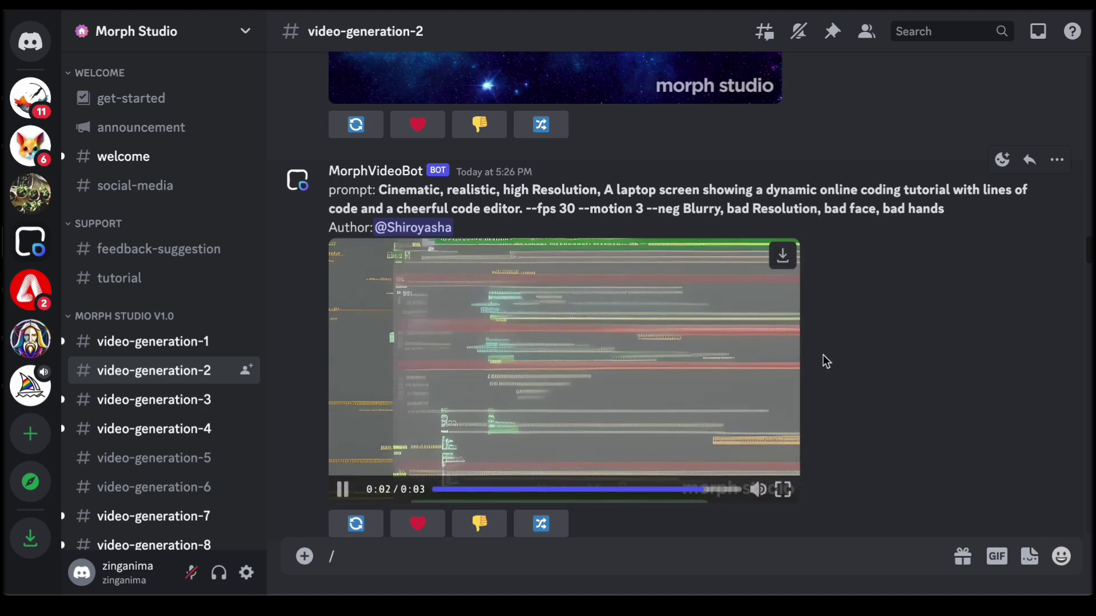
scroll(848, 347, "down", 15)
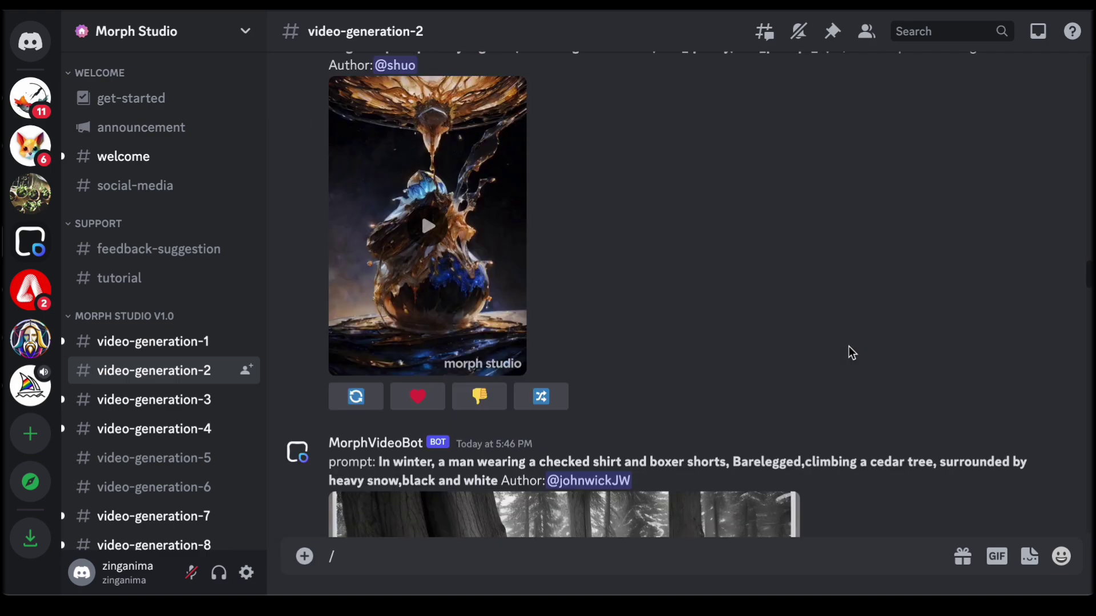
left_click(420, 211)
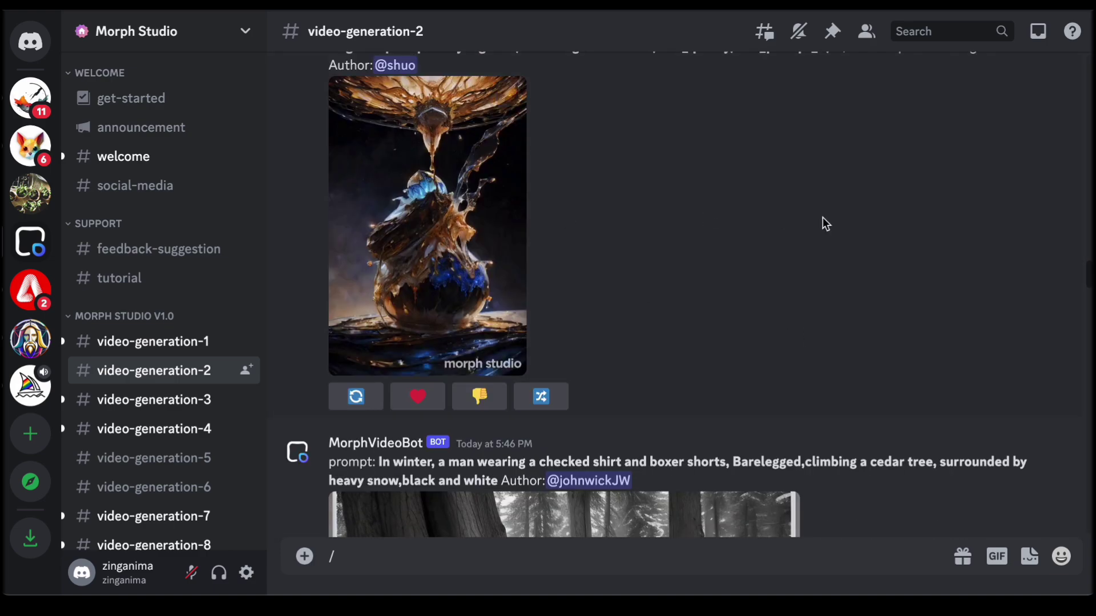
- Review the prompt of the splashing liquid sculpture video and play the black-and-white video of the man climbing a cedar tree
scroll(816, 239, "up", 3)
scroll(814, 248, "down", 1)
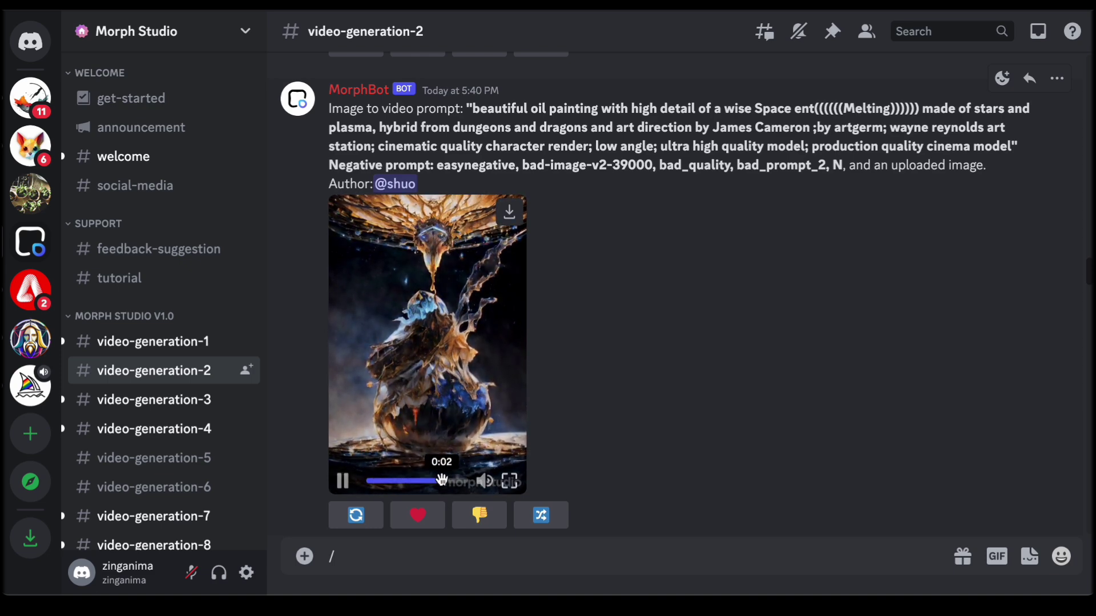
scroll(658, 404, "down", 8)
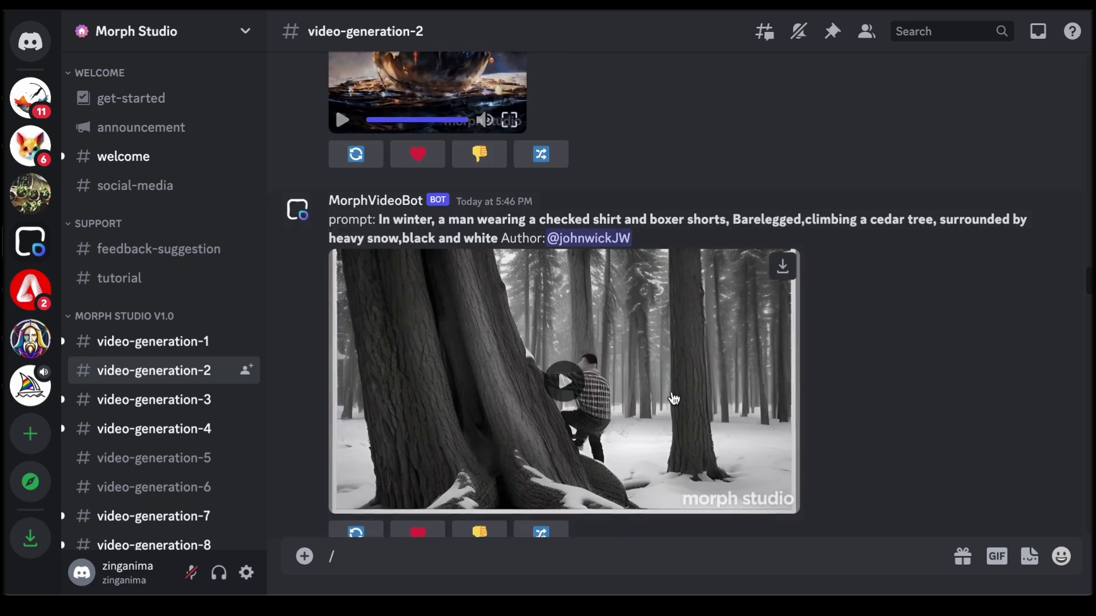
left_click(563, 349)
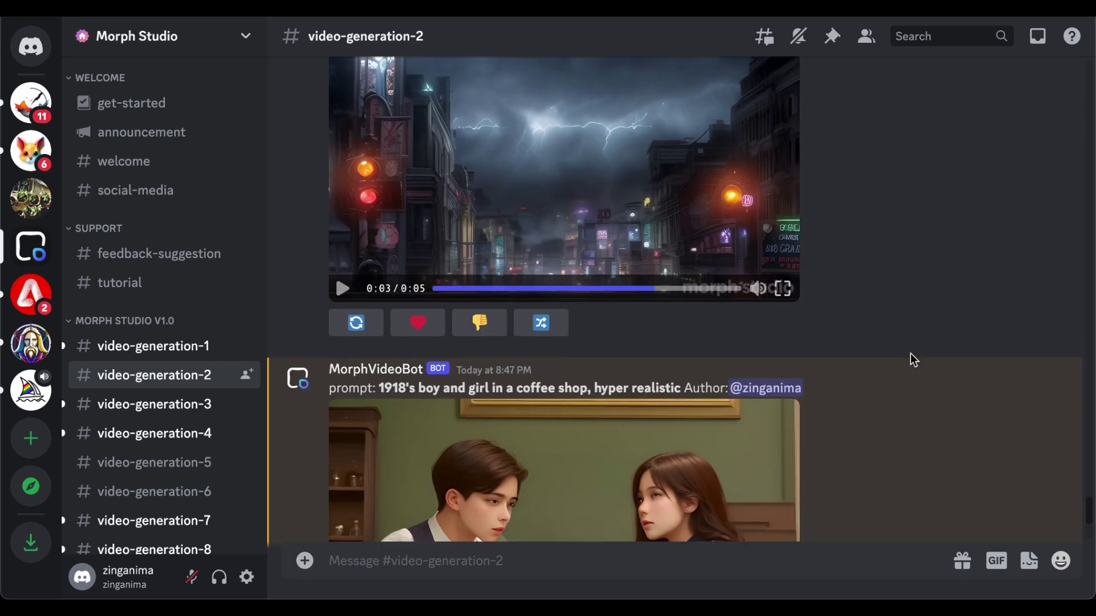
- Play and replay the generated video of the 1918's boy and girl in a coffee shop
scroll(914, 360, "down", 3)
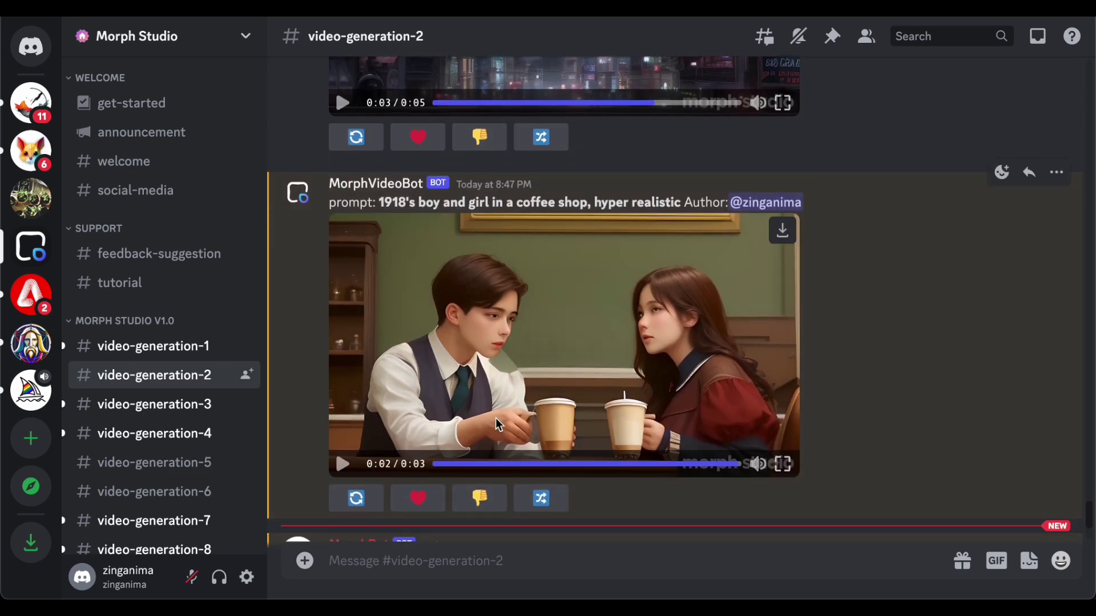
left_click(341, 464)
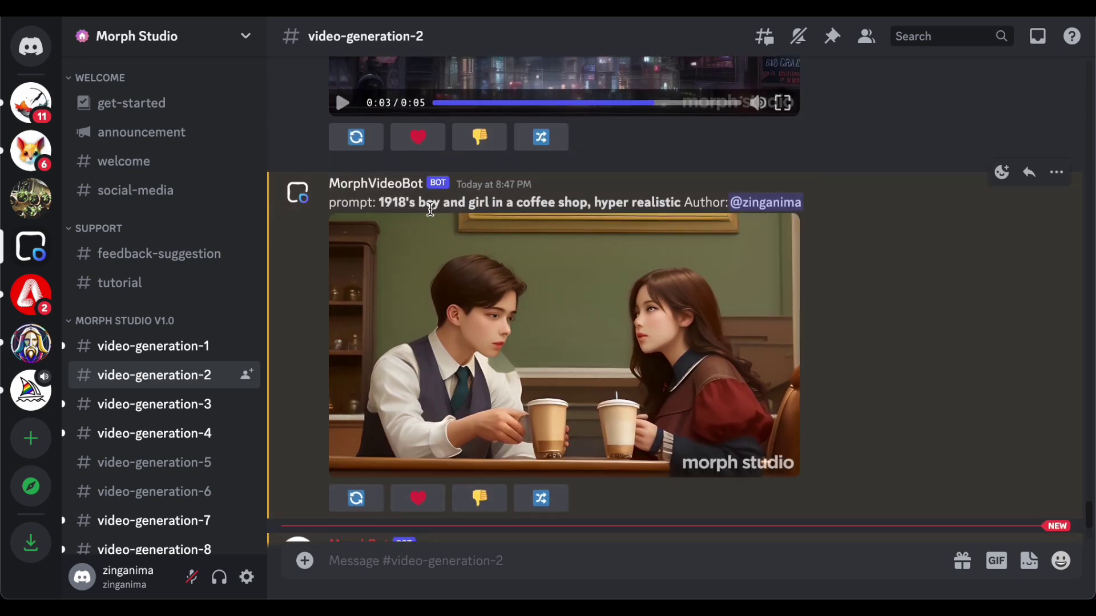
left_click(707, 387)
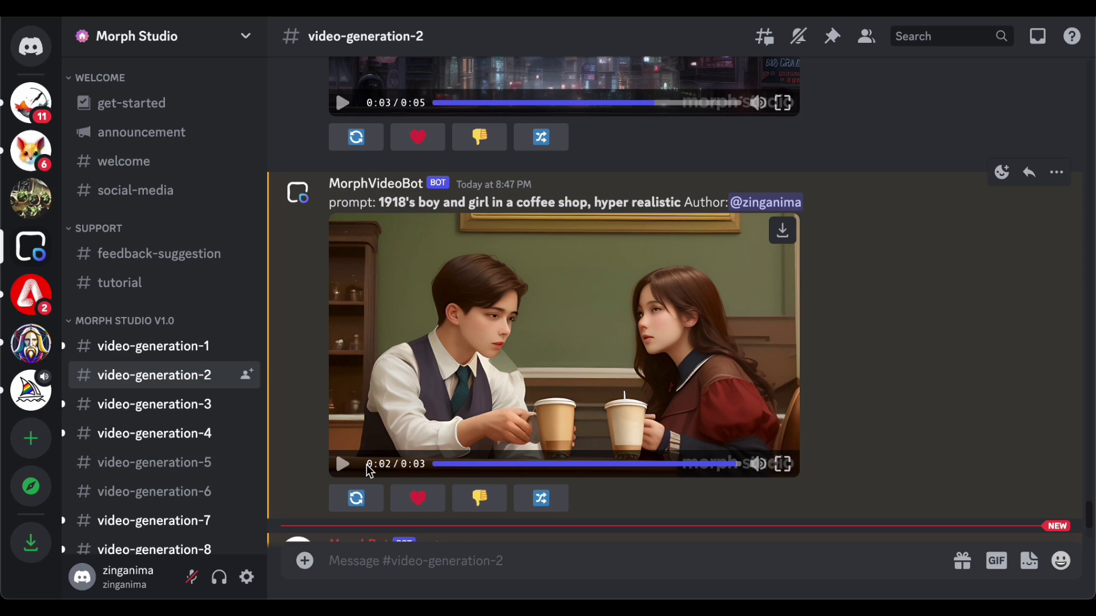
left_click(342, 464)
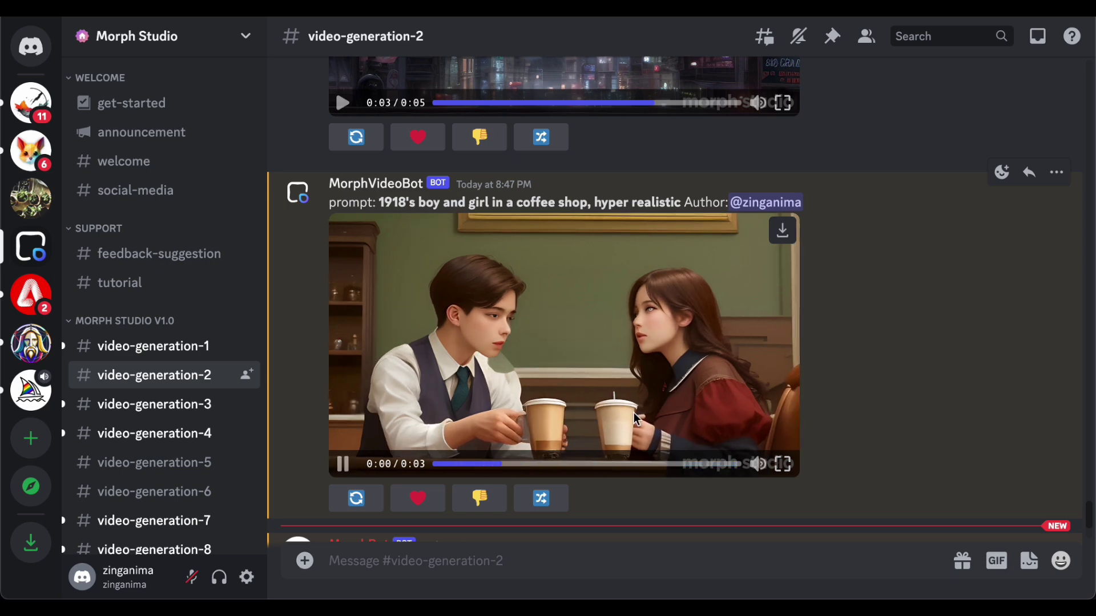
scroll(627, 399, "down", 1)
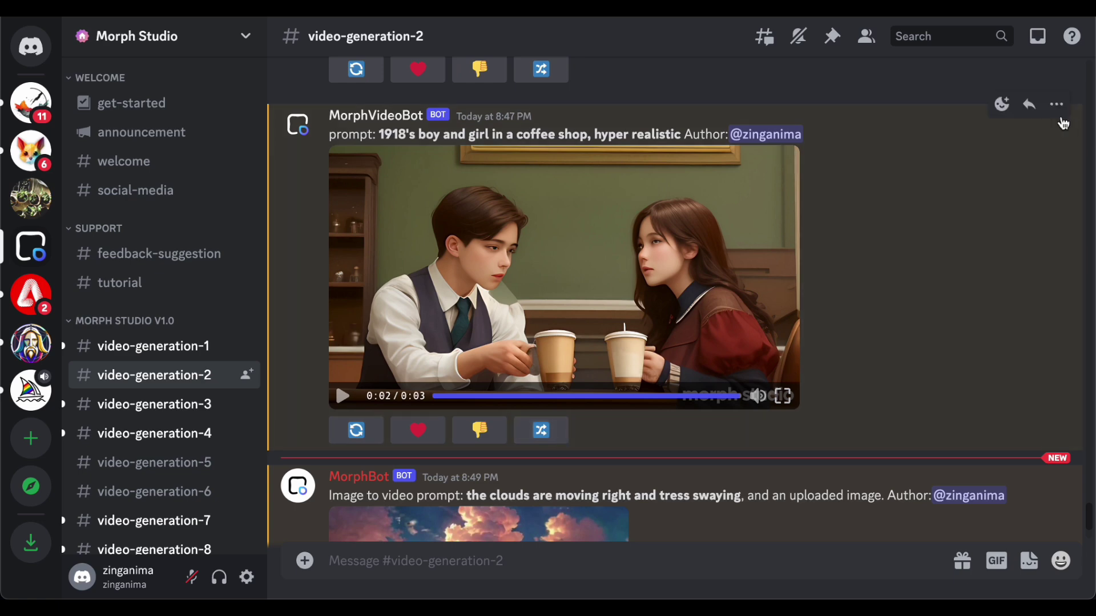
- Look at the download option and the further message actions for the coffee shop video, and close the actions list
scroll(777, 257, "up", 1)
left_click(777, 257)
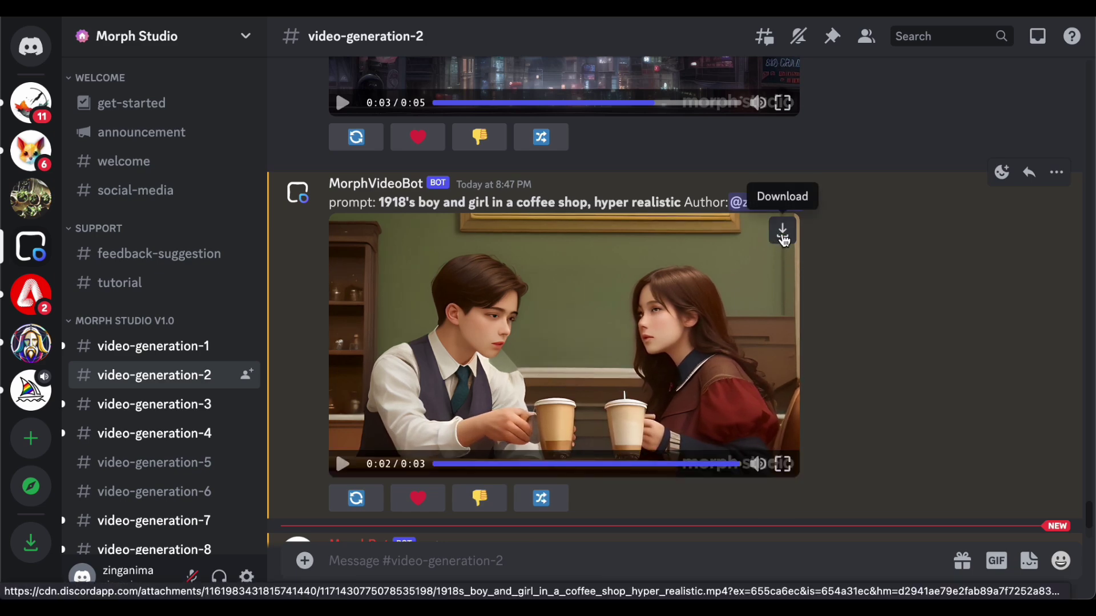
scroll(895, 284, "down", 2)
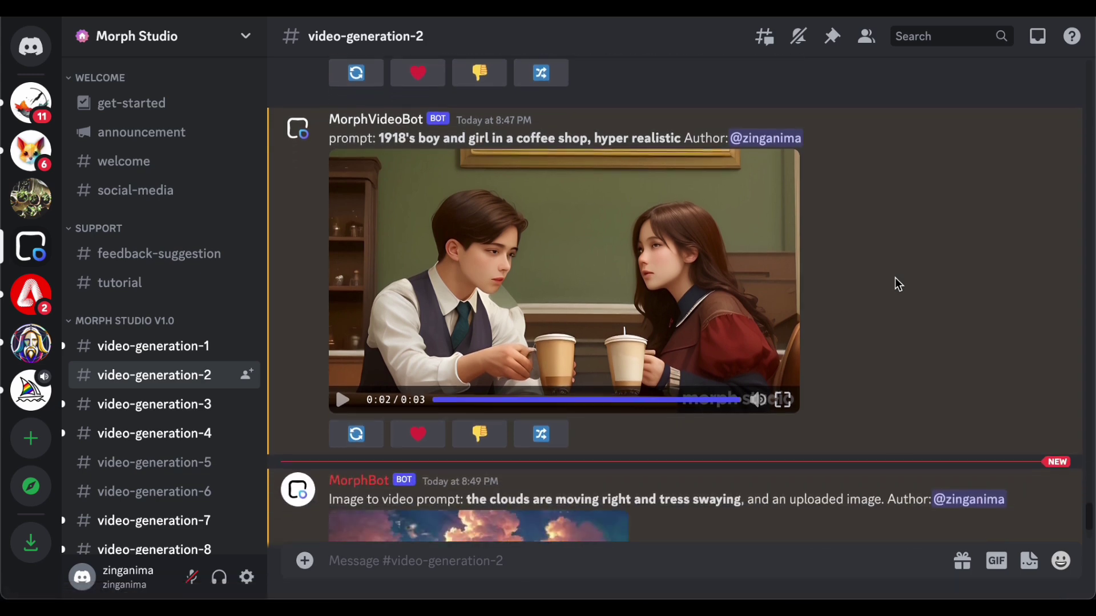
left_click(1056, 105)
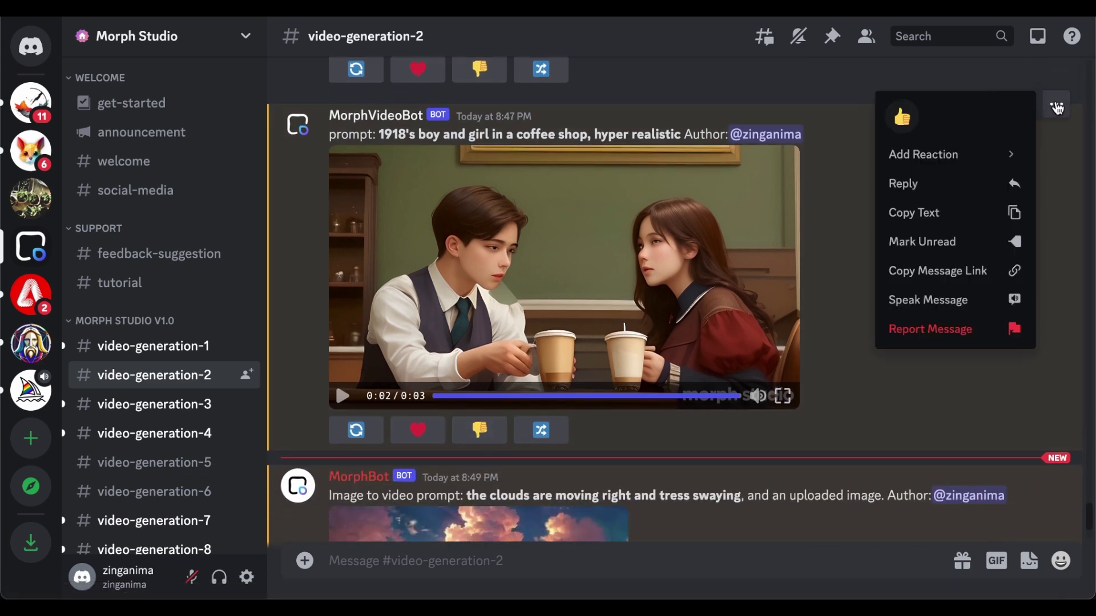
left_click(839, 185)
- Find the image-to-video result for "the clouds are moving right and tress swaying" and play it twice
scroll(742, 264, "down", 5)
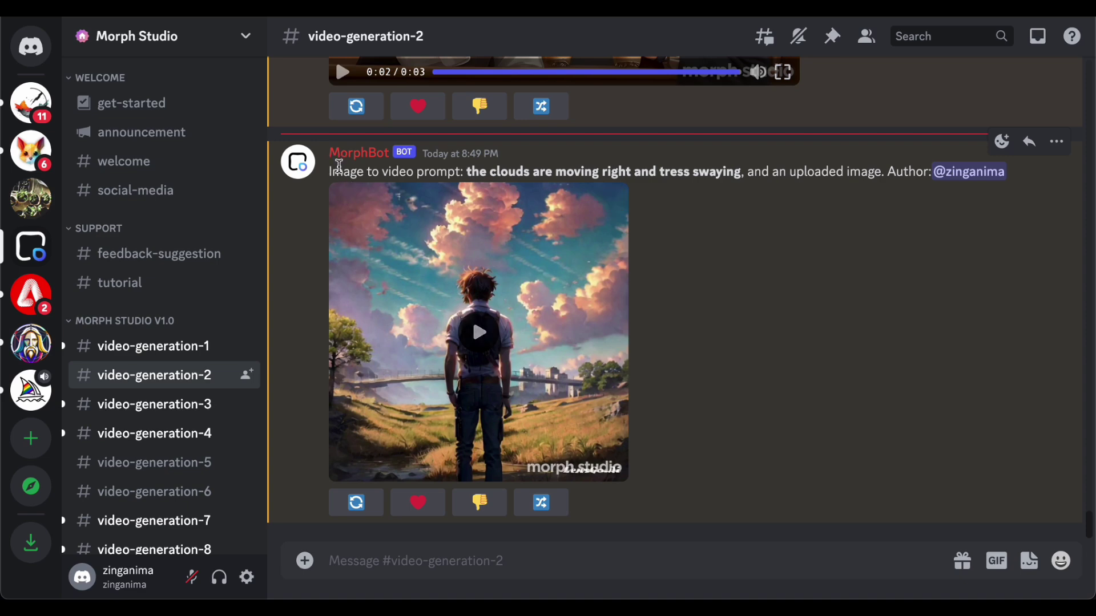
left_click_drag(343, 174, 414, 174)
left_click(480, 348)
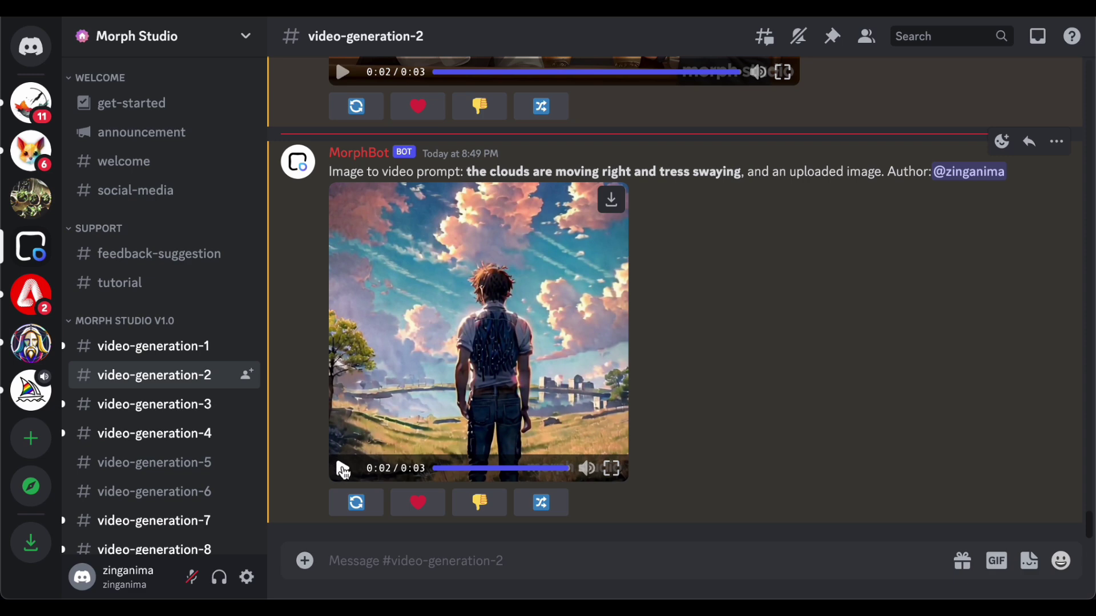
left_click(342, 469)
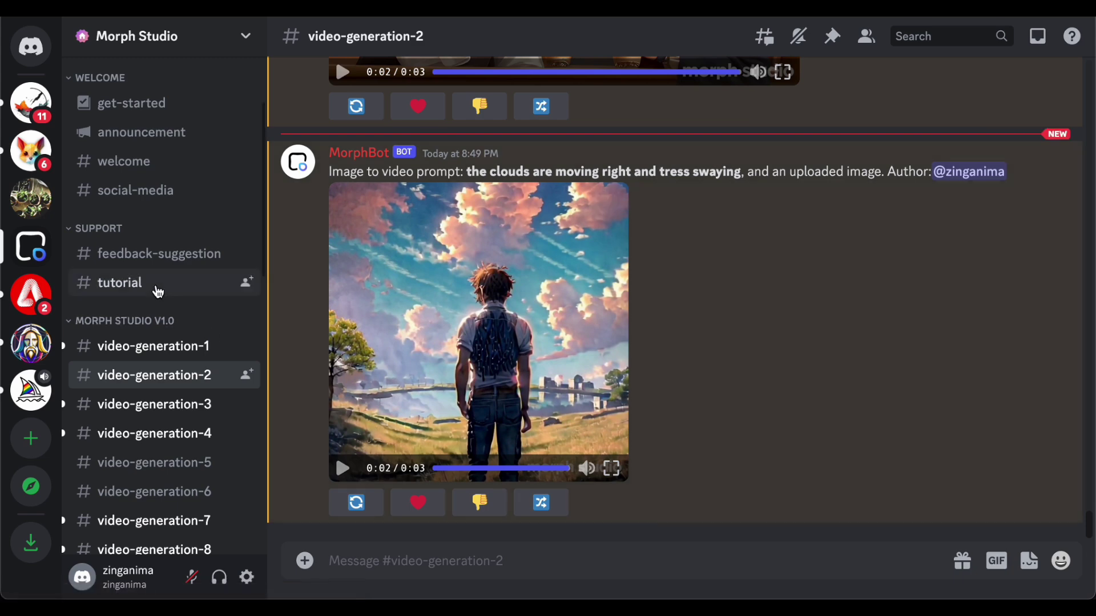
- Open the tutorial channel and examine the MorphBot image-to-video command syntax and its walking cat example
left_click(156, 285)
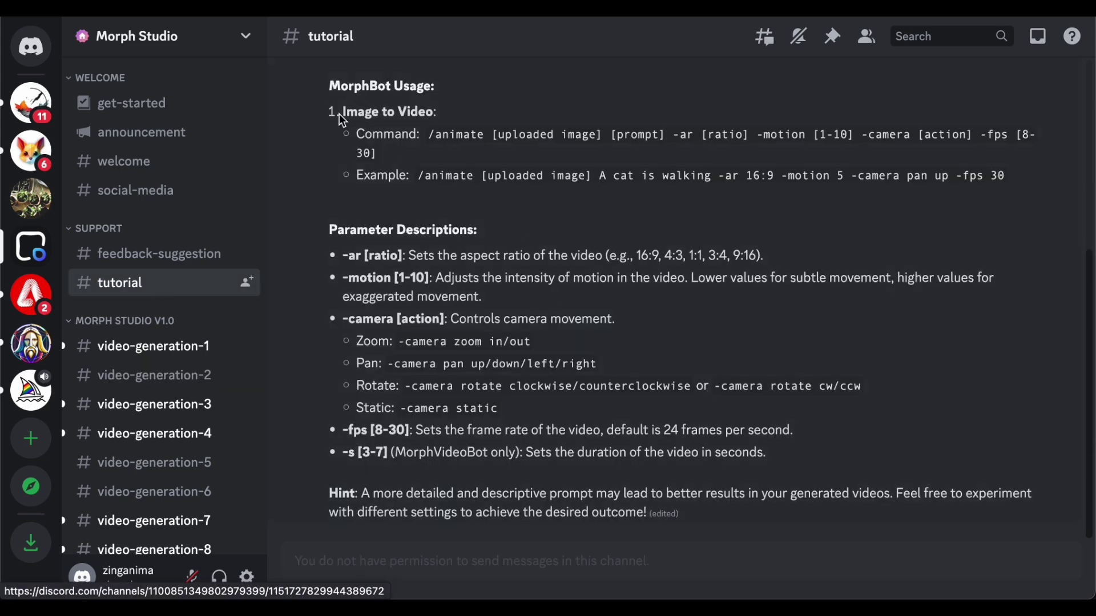
left_click_drag(341, 115, 495, 115)
left_click(489, 115)
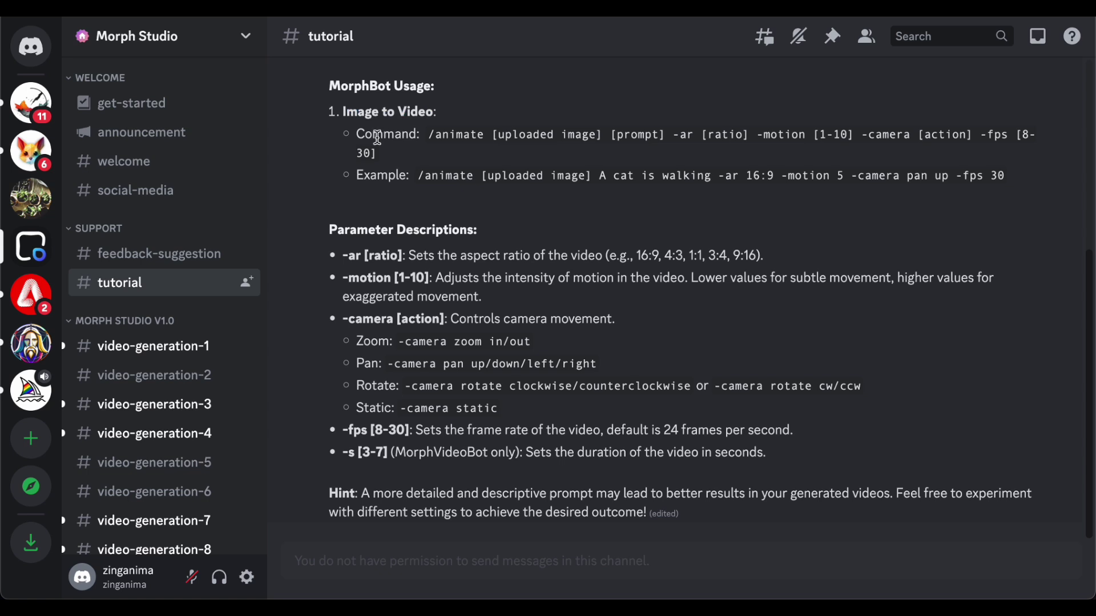
left_click_drag(359, 137, 1036, 135)
left_click(455, 139)
left_click(767, 176)
left_click_drag(691, 132, 726, 131)
left_click(694, 196)
left_click_drag(720, 179, 945, 177)
left_click(832, 195)
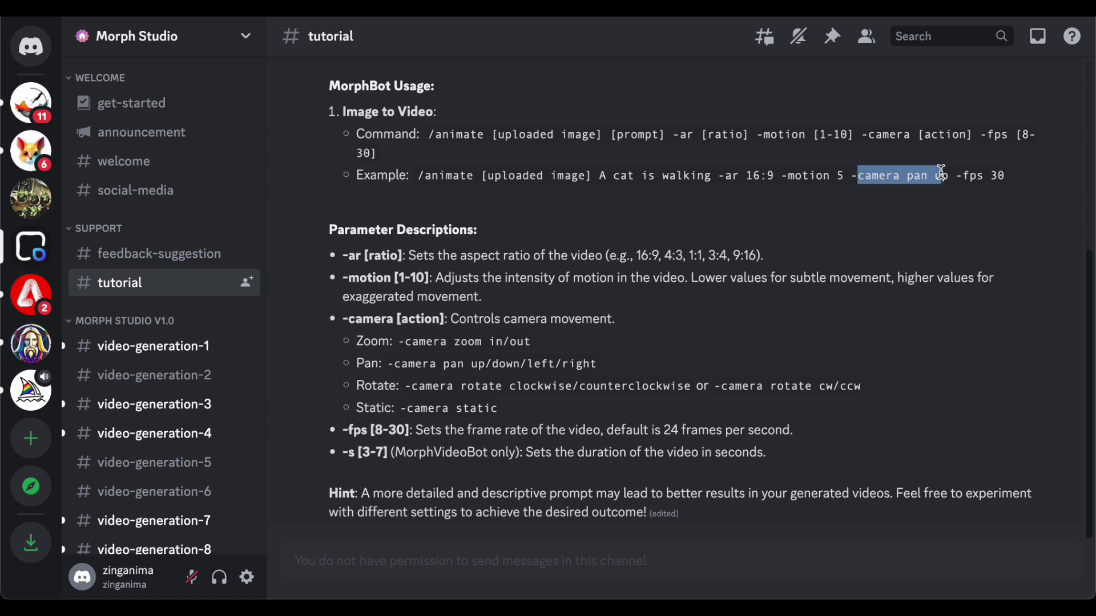
left_click(984, 190)
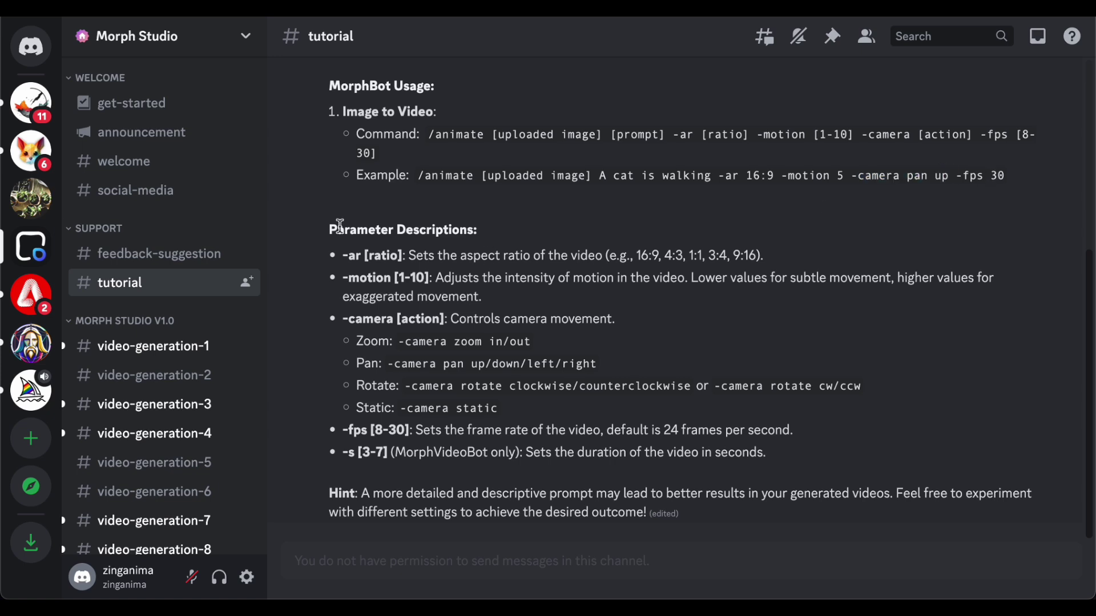
- Read the parameter descriptions in the tutorial, focusing on the -ar aspect ratio setting
left_click_drag(340, 226, 494, 225)
left_click(403, 278)
left_click_drag(344, 257, 780, 258)
left_click(617, 258)
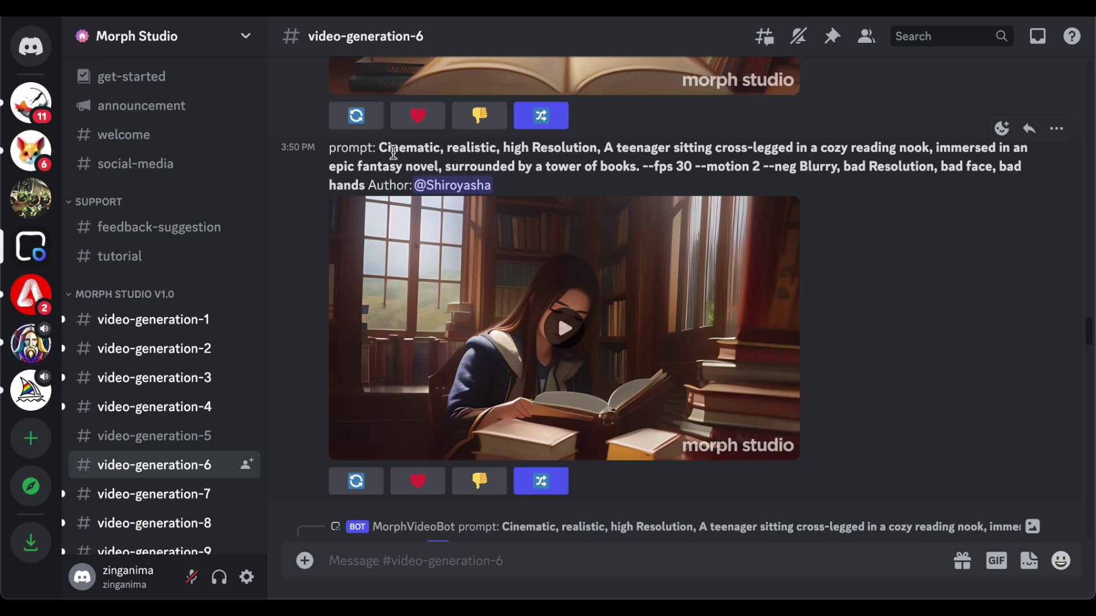
- Play the video of the teenager in the reading nook in video-generation-6 and review its prompt
left_click_drag(379, 149, 389, 151)
left_click(545, 322)
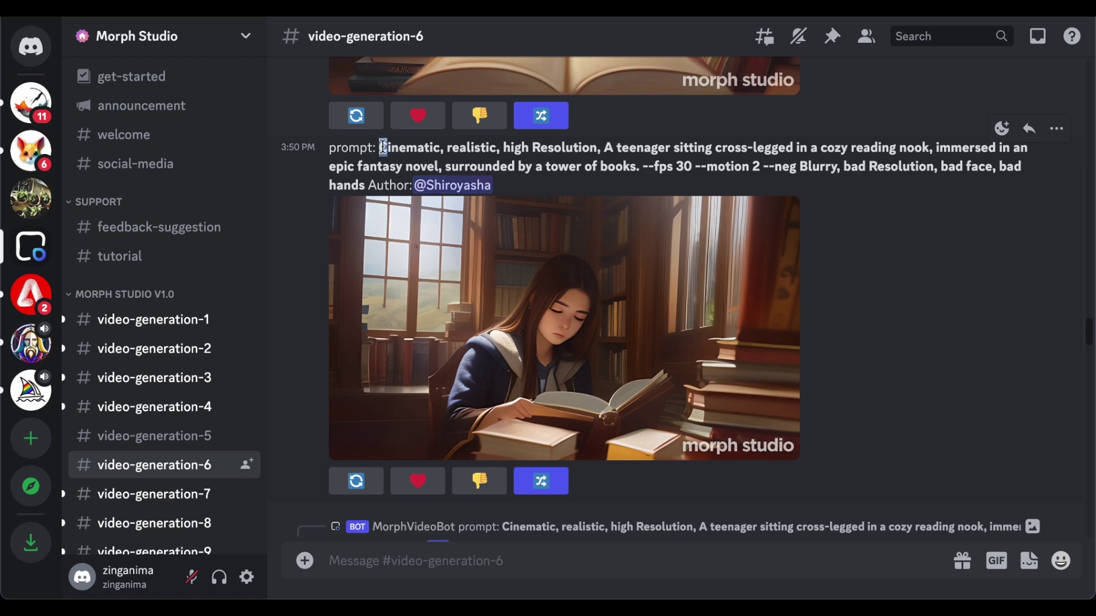
scroll(548, 191, "up", 5)
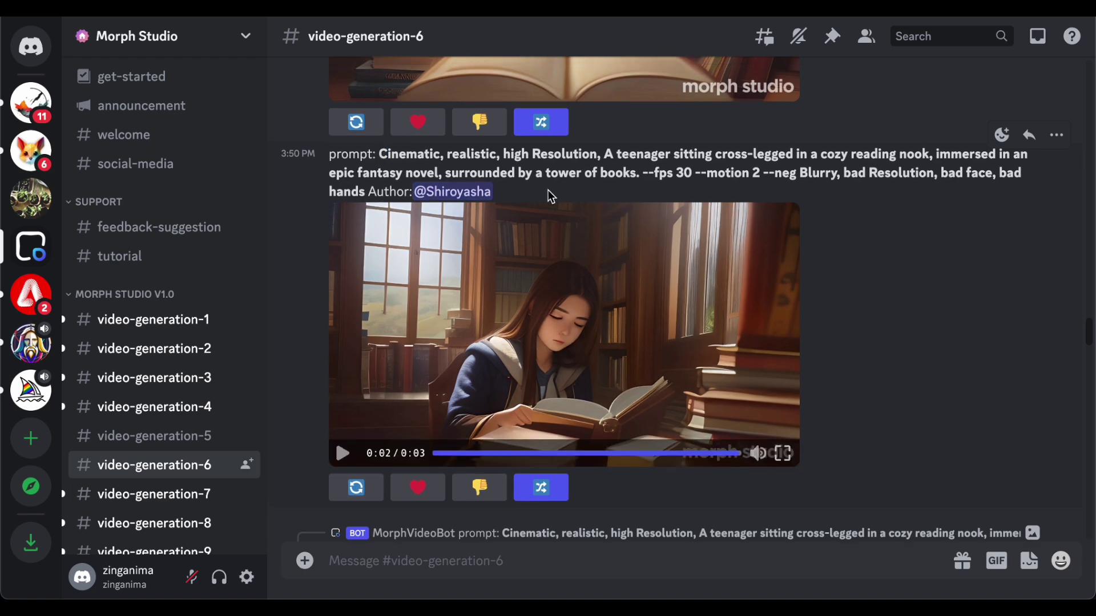
scroll(548, 196, "down", 5)
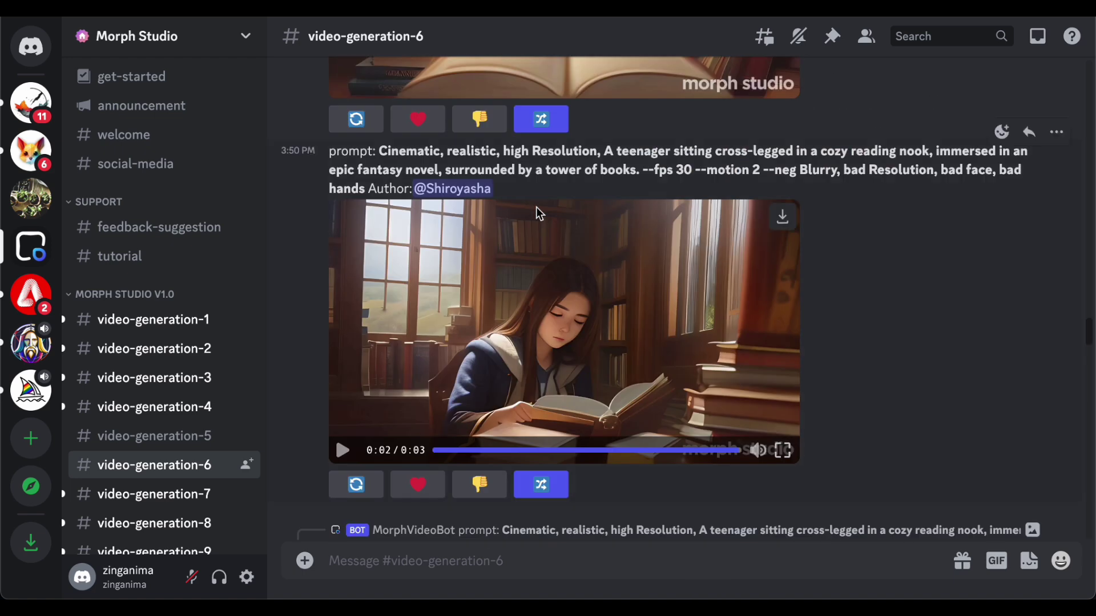
- Copy the reading nook video's full prompt, including its fps, motion and neg parameters, and paste it into a new /video command
left_click_drag(379, 159, 366, 189)
key("ctrl+c")
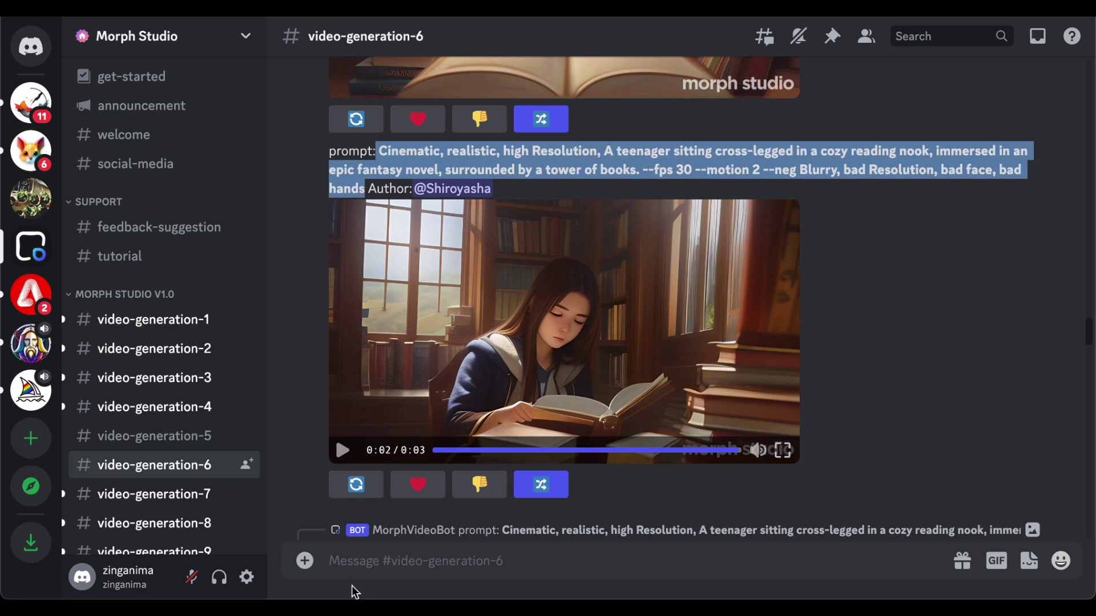
left_click(352, 570)
type("/")
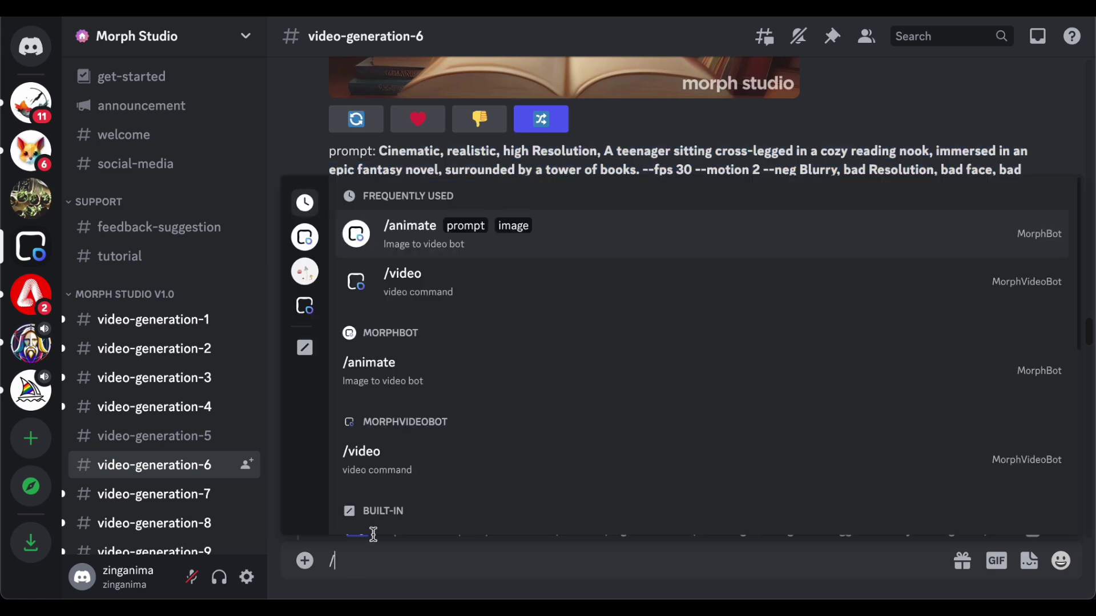
left_click(400, 292)
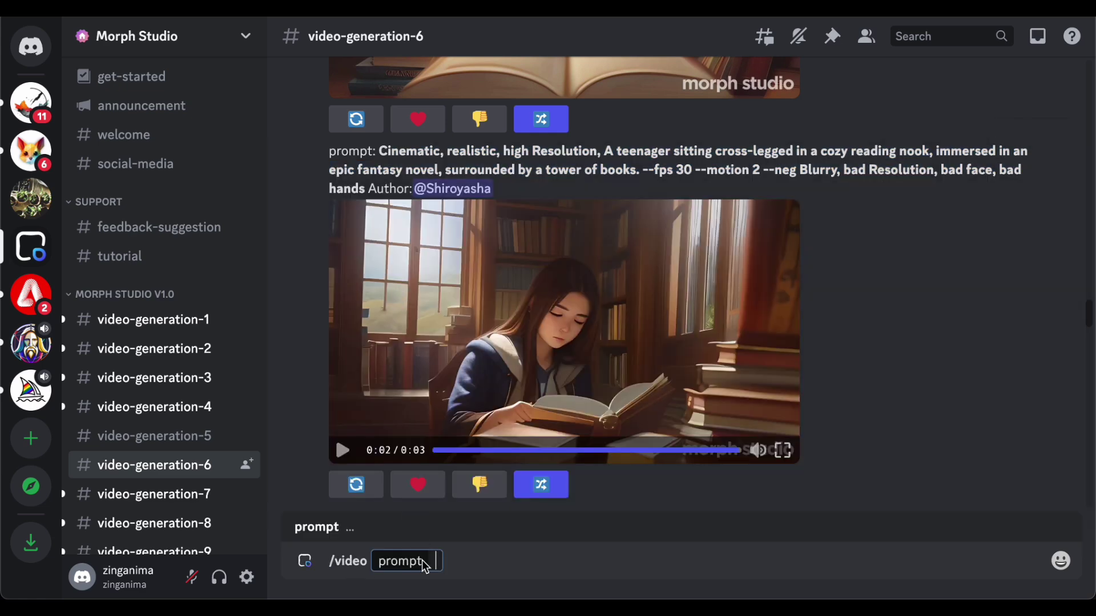
key("ctrl+v")
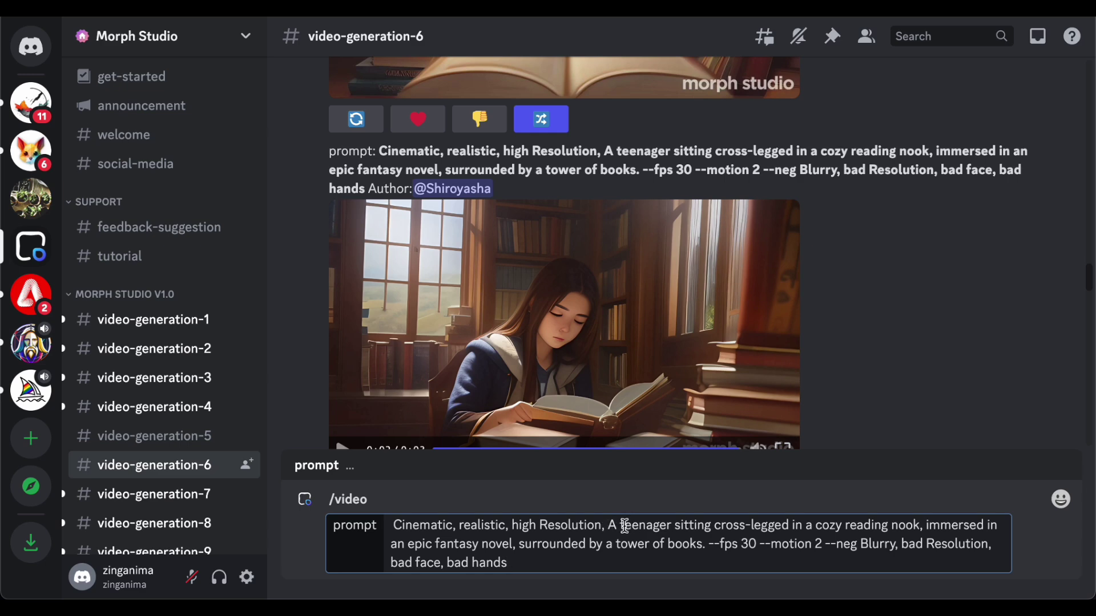
- Replace the teenager scene in the prompt with "woman drinking coffee", keeping the parameters, and send the /video command
left_click_drag(625, 525, 706, 553)
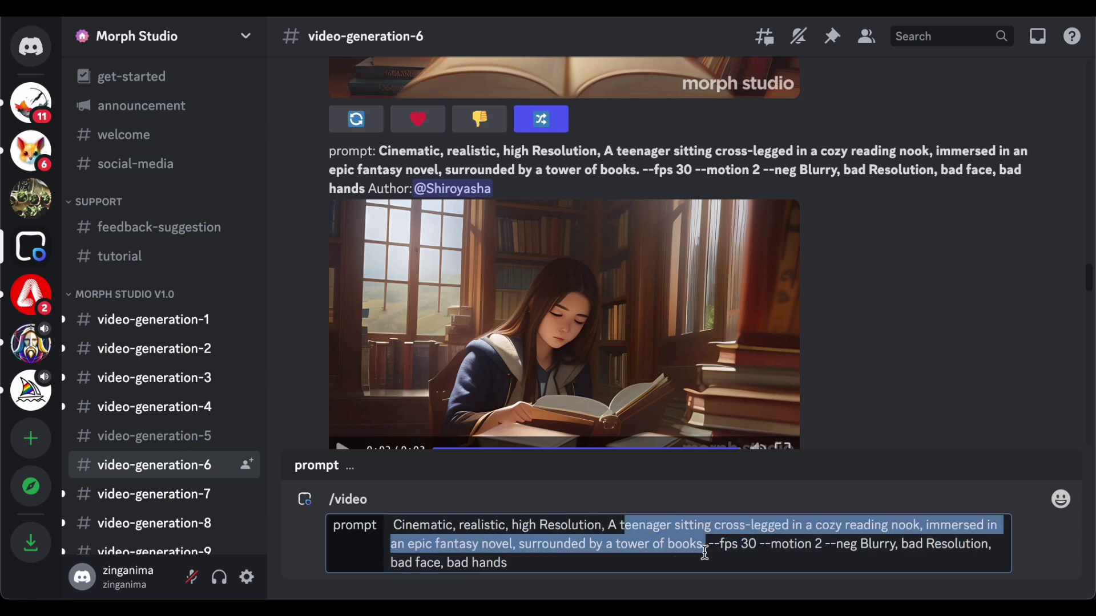
key("BackSpace")
type("woman drinkin")
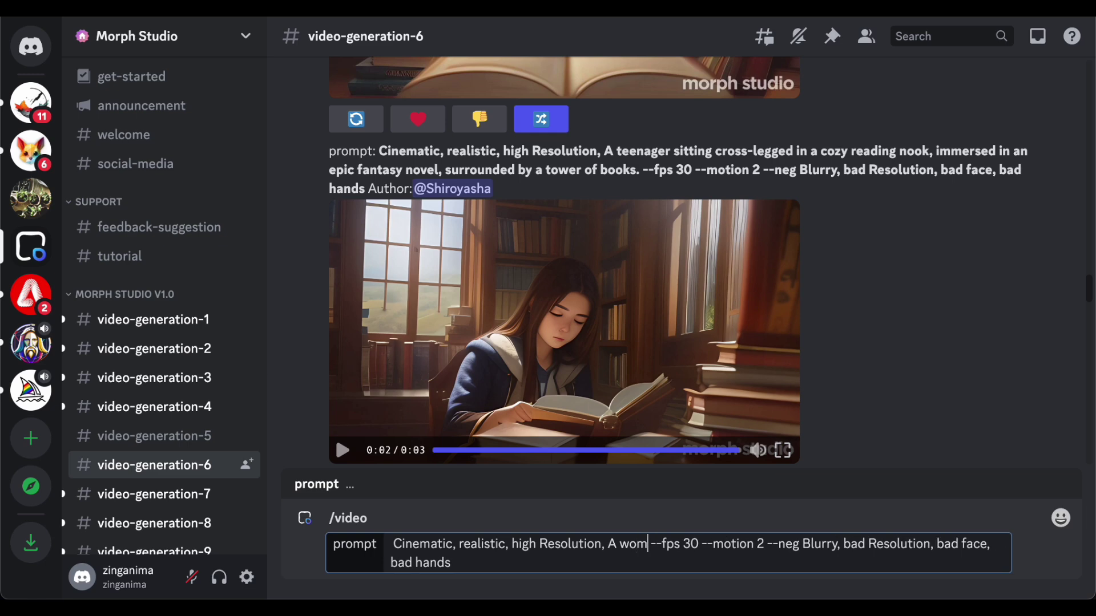
type("g cof --fps 30 --mo")
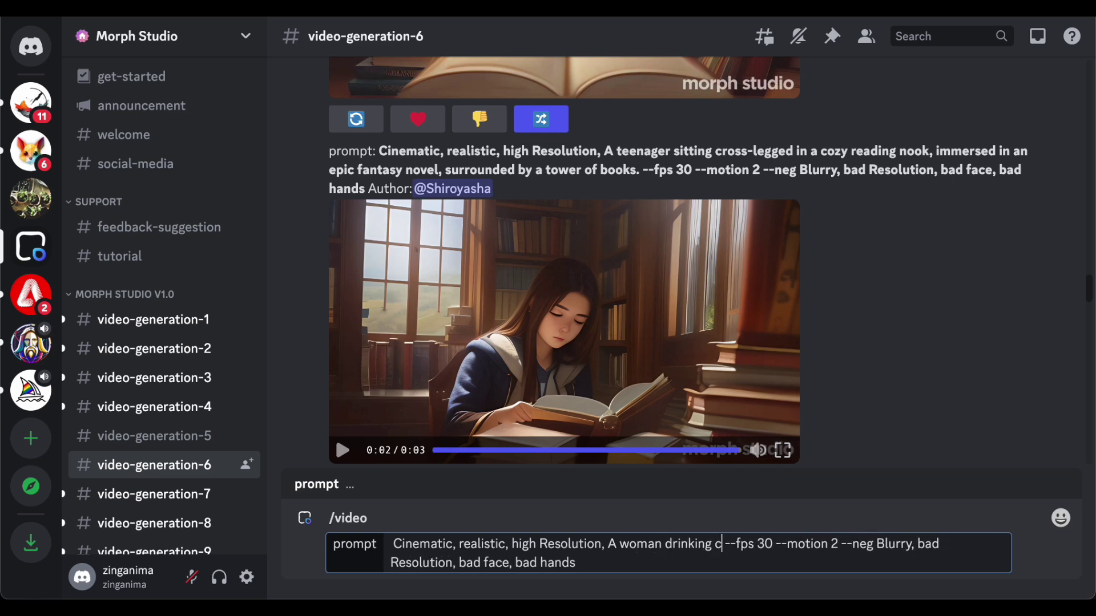
key("BackSpace")
type("ffee")
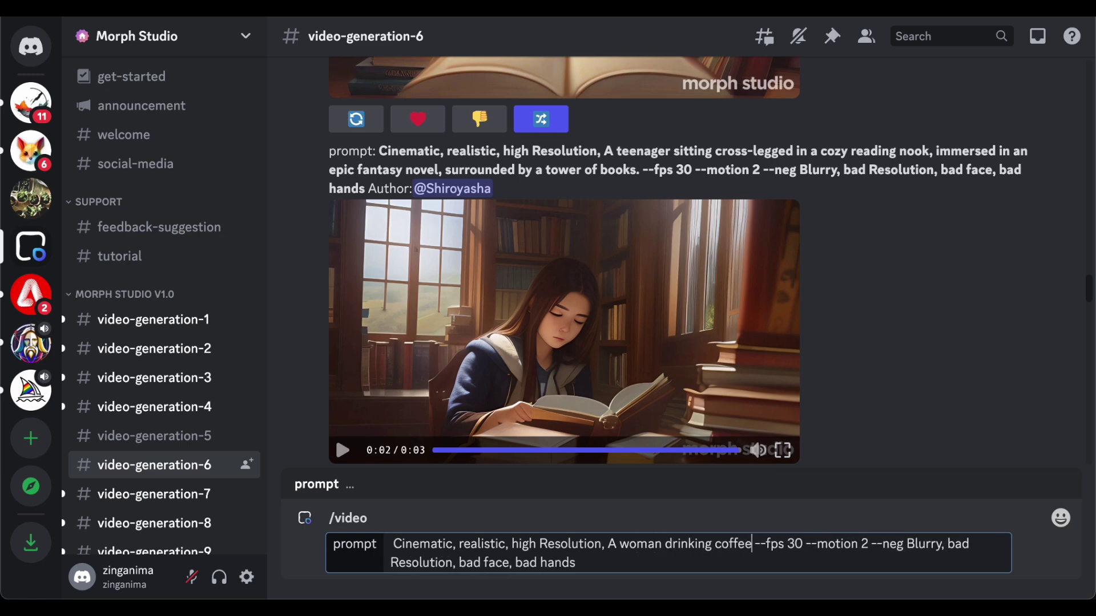
key("Return")
- Browse earlier generations in video-generation-7 and play the video of the dog in a green field
scroll(970, 378, "up", 15)
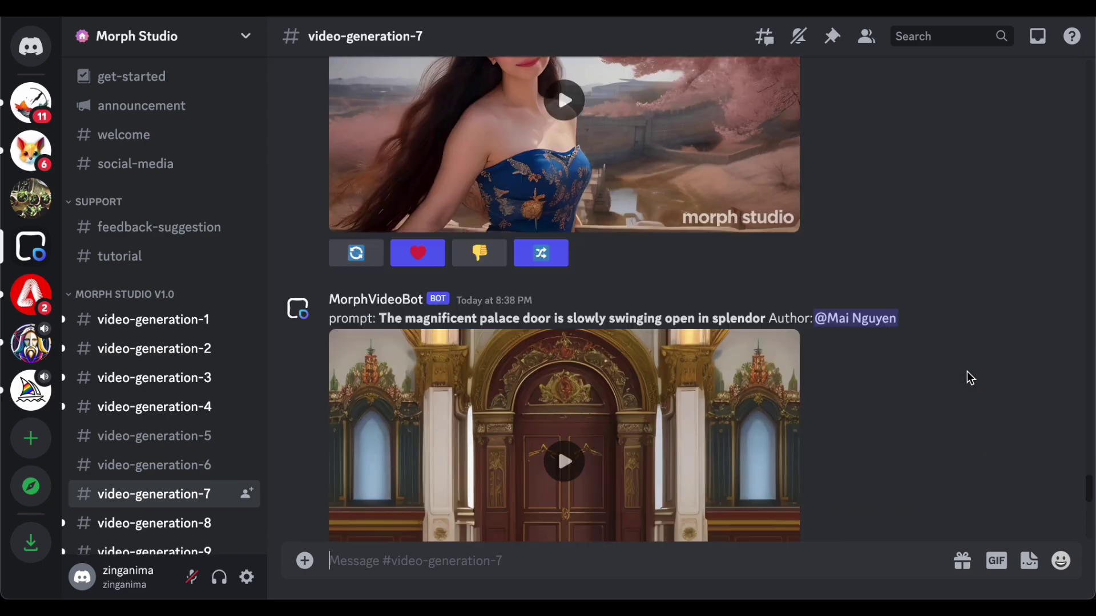
scroll(967, 372, "up", 5)
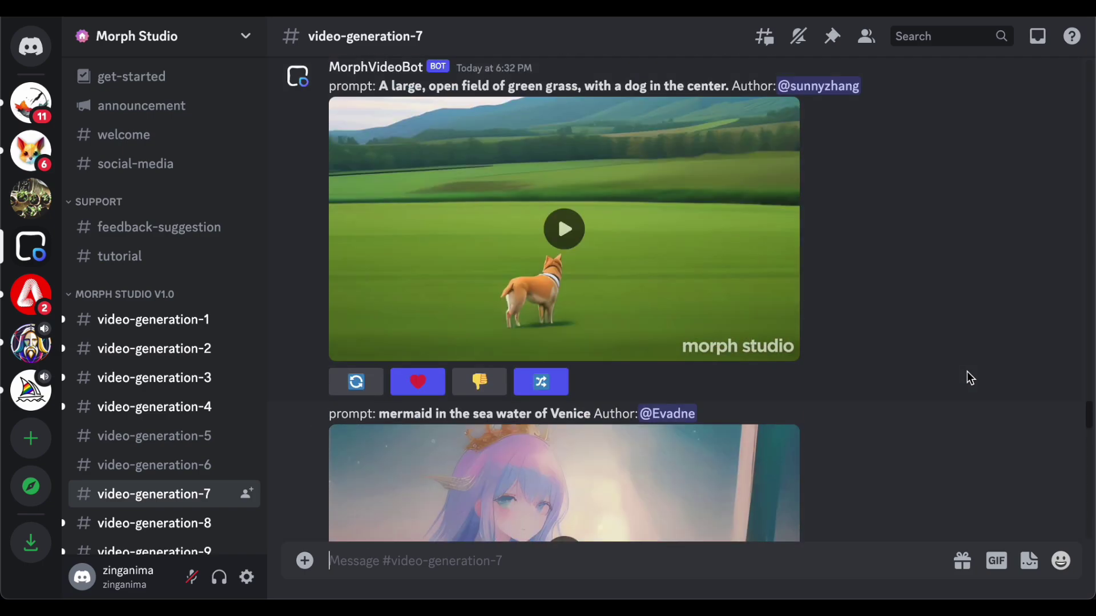
left_click(578, 226)
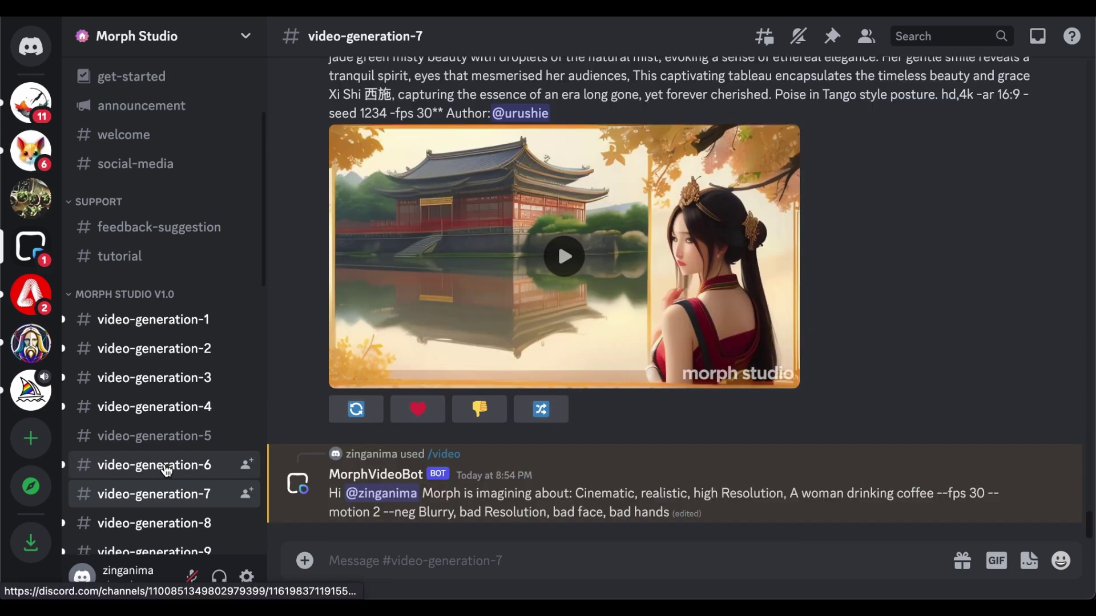
- Return to video-generation-6 and play the generated video of the woman drinking coffee twice
left_click(166, 470)
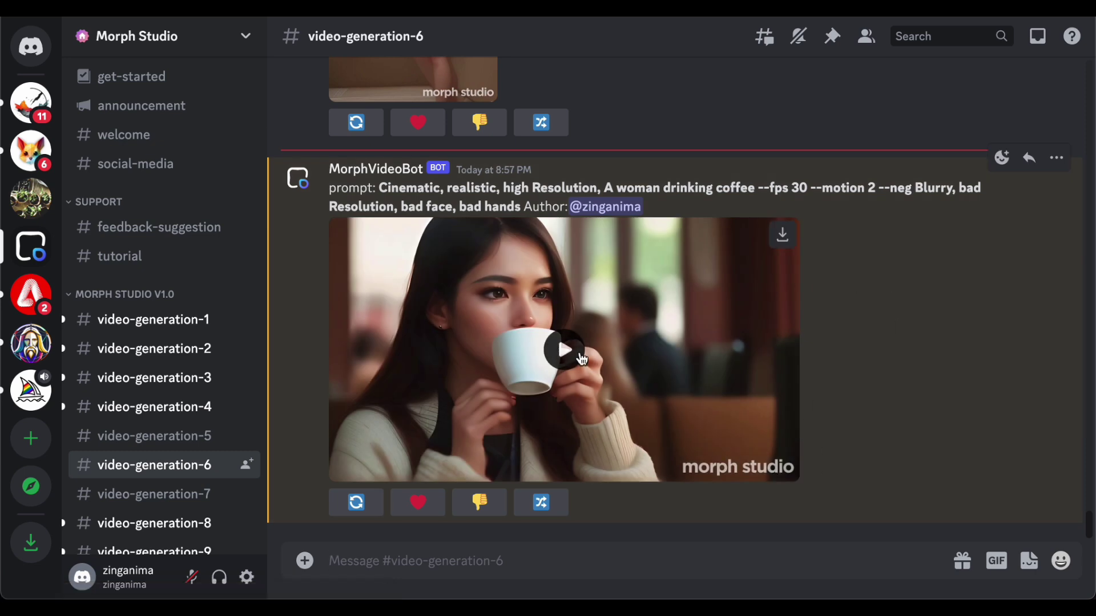
left_click(565, 350)
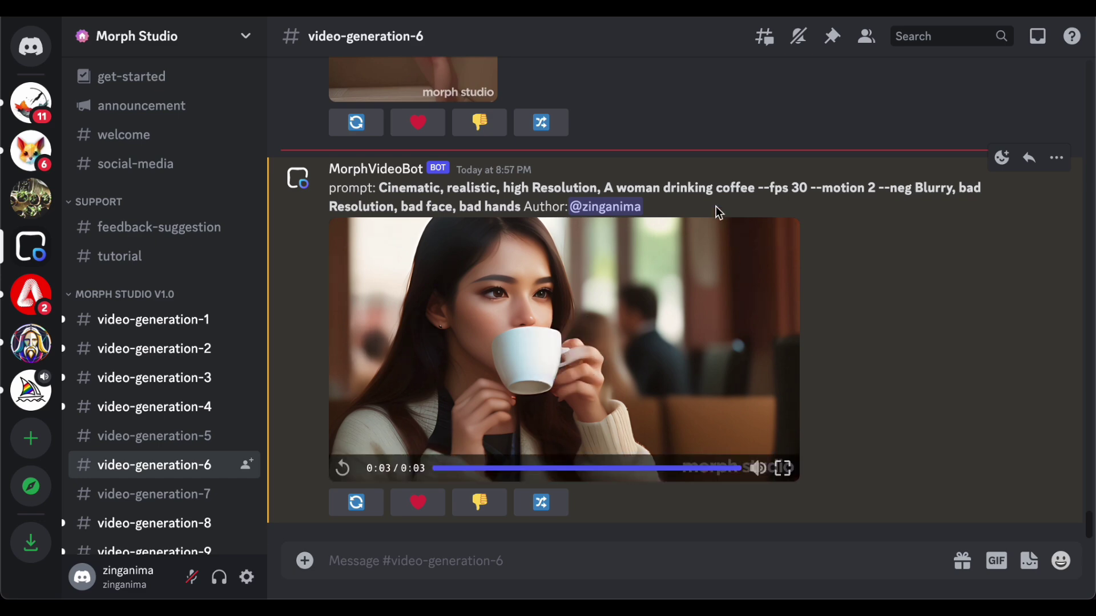
left_click(341, 468)
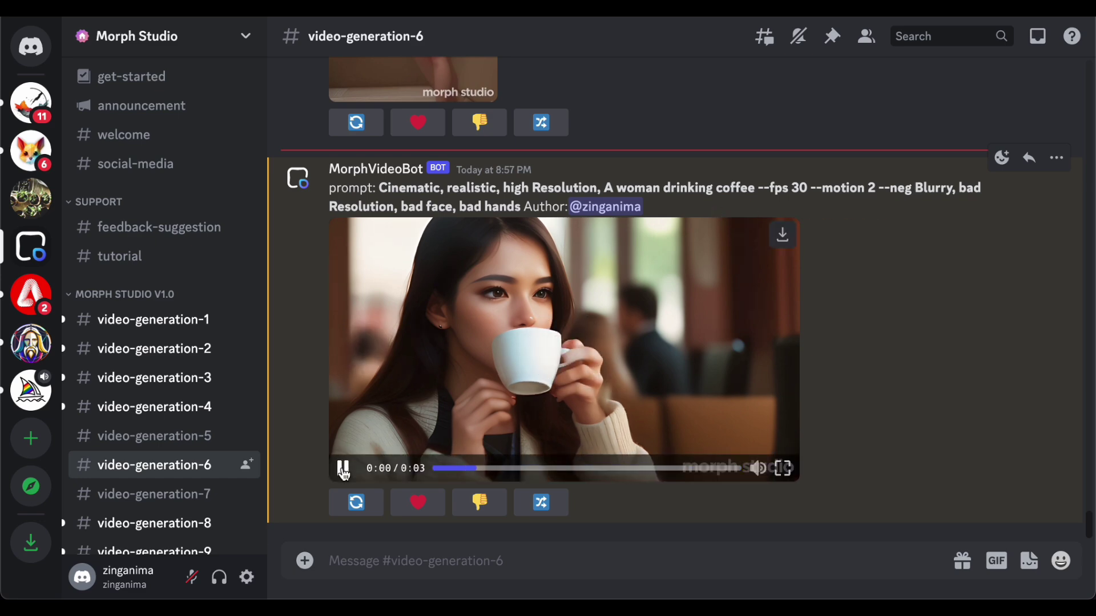